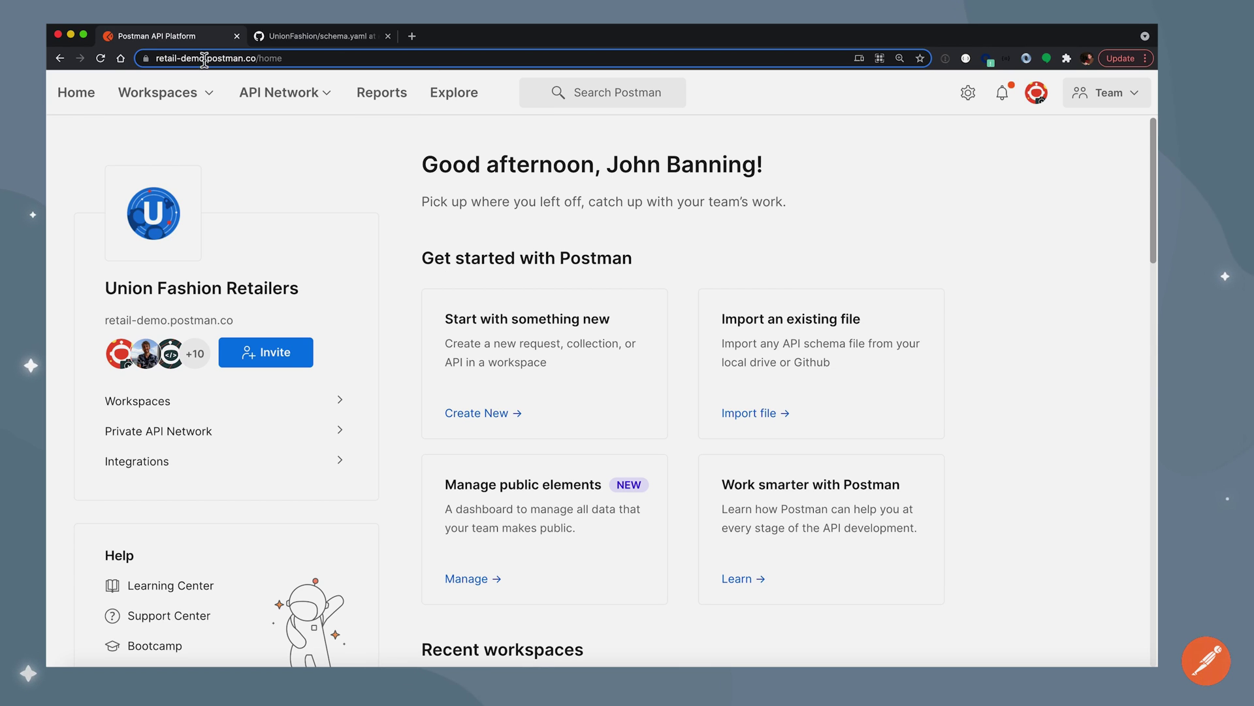
Open John - Frontend / App, collapse Basket, Categories, Products and Reviews, and check GitHub's Orders title
{"action": "left_click", "coordinate": [172, 93]}
{"action": "left_click", "coordinate": [193, 214]}
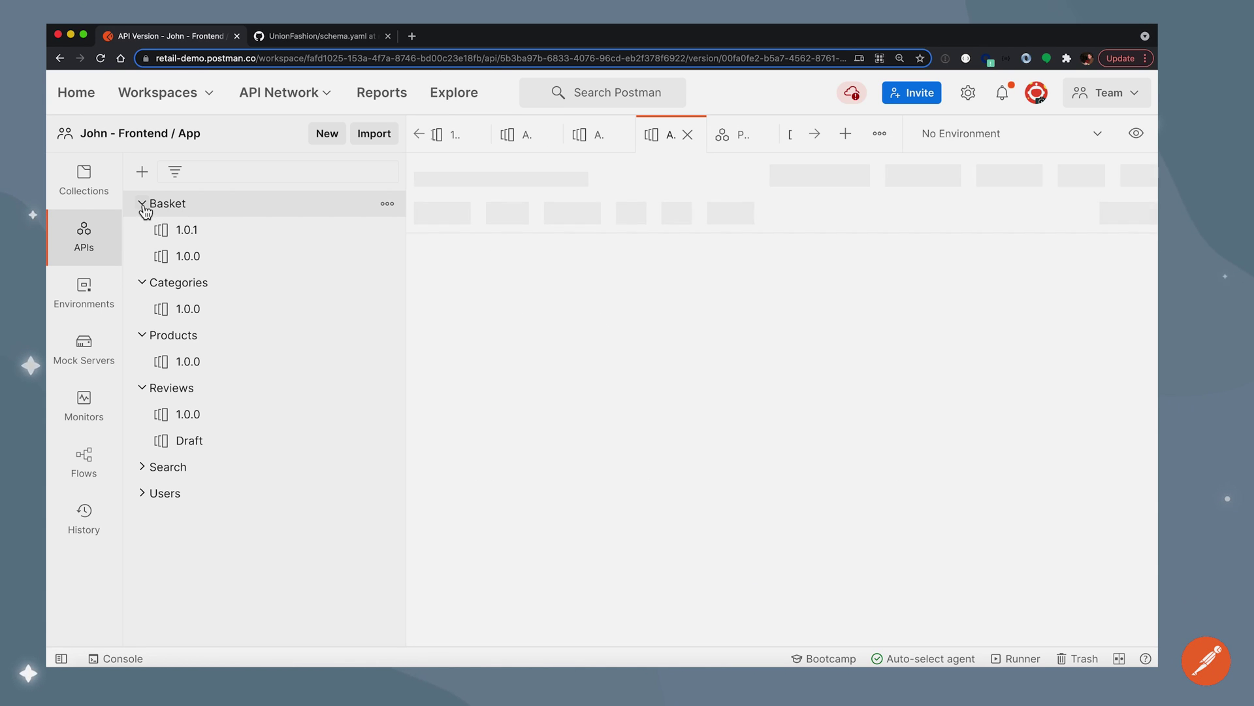
{"action": "left_click", "coordinate": [143, 203]}
{"action": "left_click", "coordinate": [142, 230]}
{"action": "left_click", "coordinate": [142, 257]}
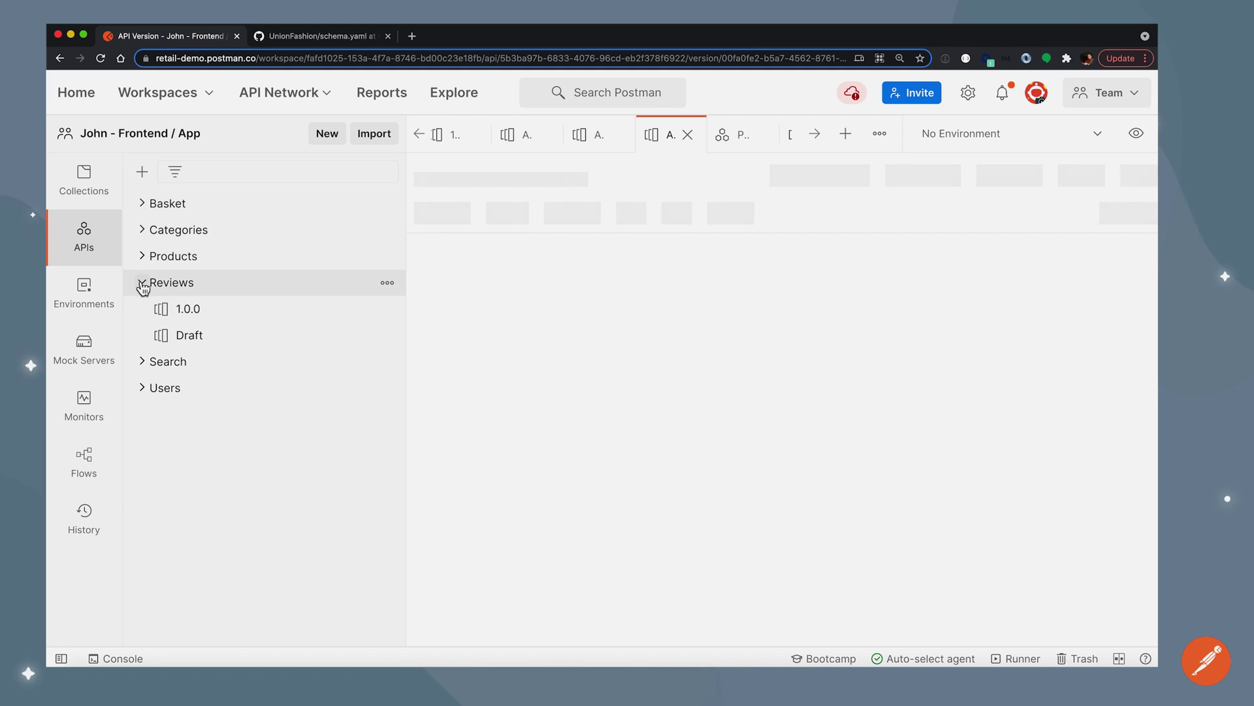
{"action": "left_click", "coordinate": [141, 283]}
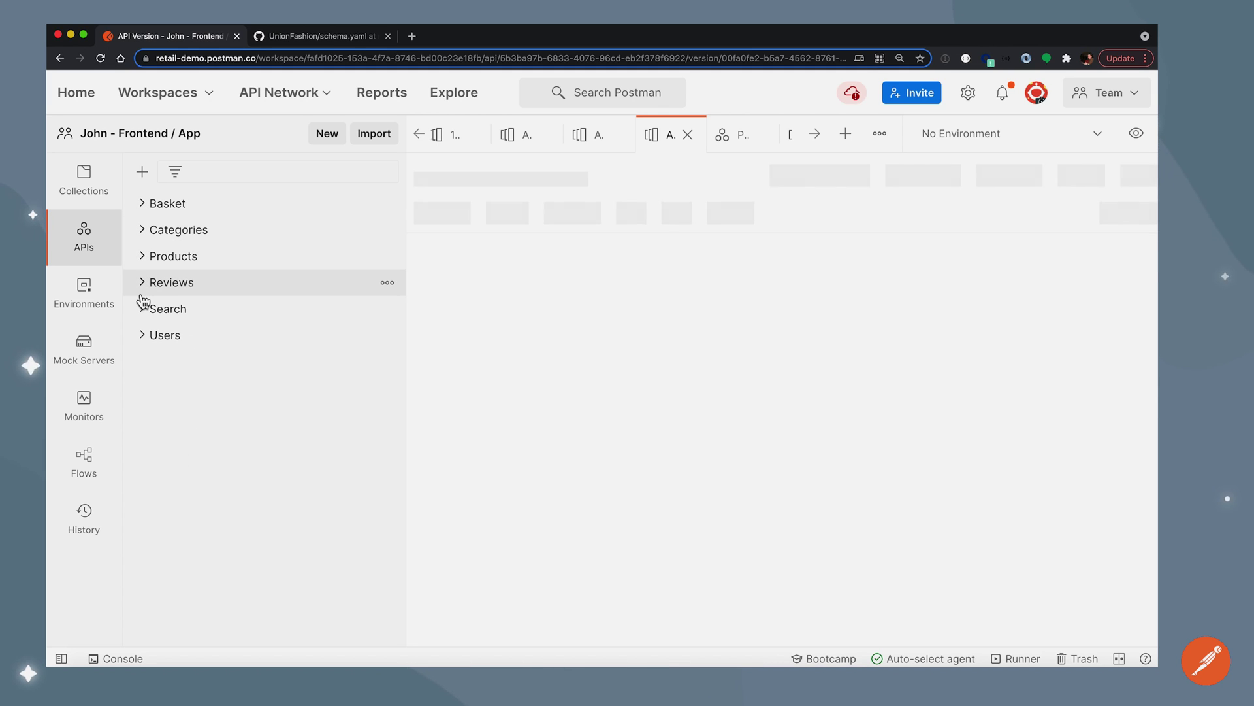
{"action": "left_click", "coordinate": [306, 37]}
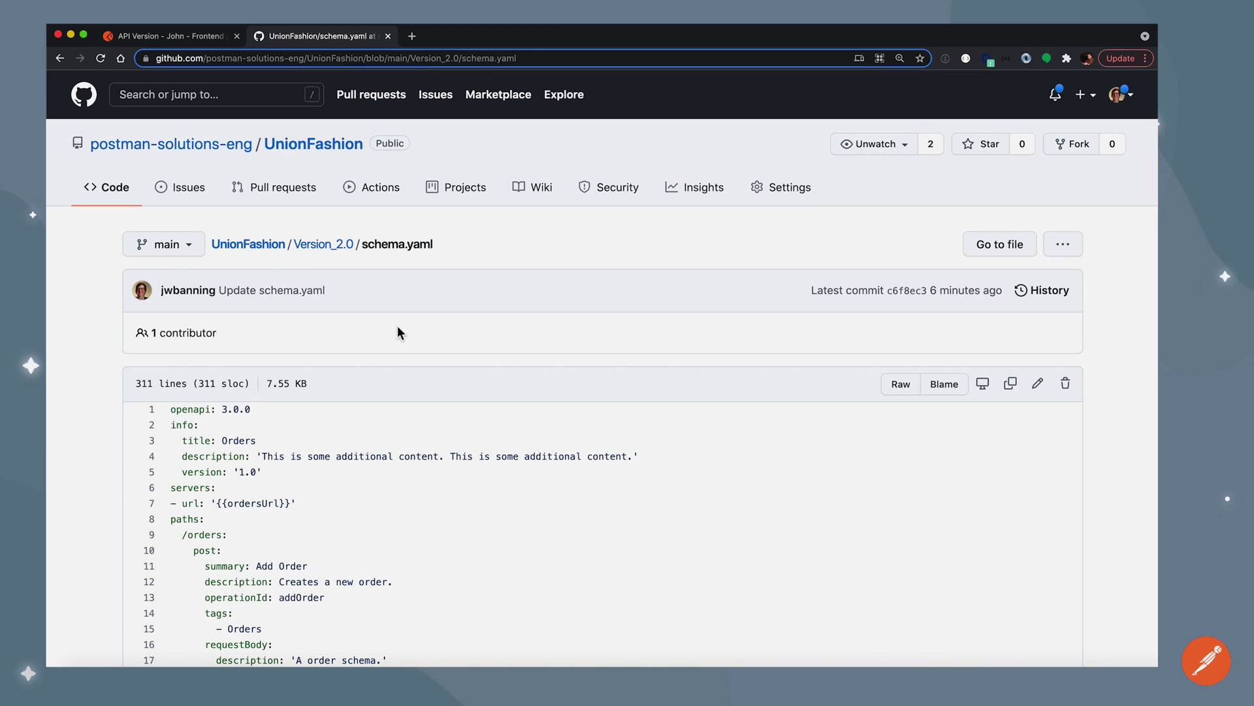
{"action": "left_click_drag", "start_coordinate": [217, 440], "coordinate": [290, 438]}
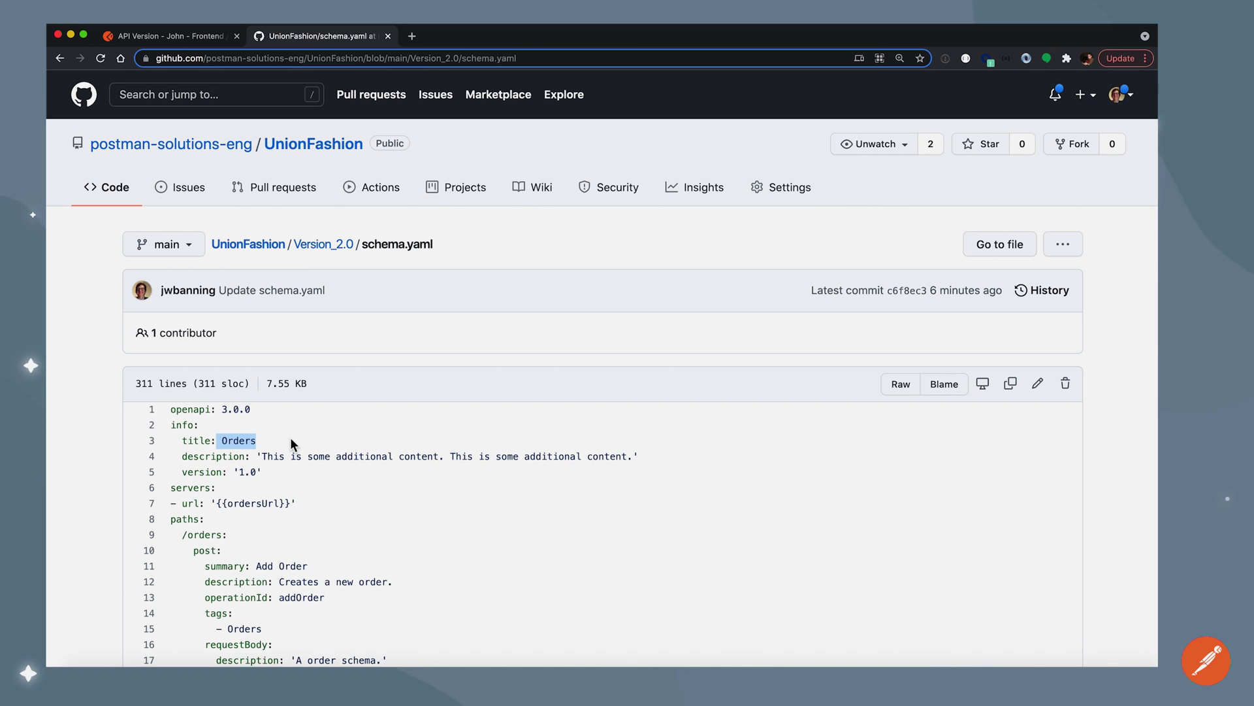
Start a GitHub code-repository import and authorize Postman's access to GitHub
{"action": "left_click", "coordinate": [162, 35]}
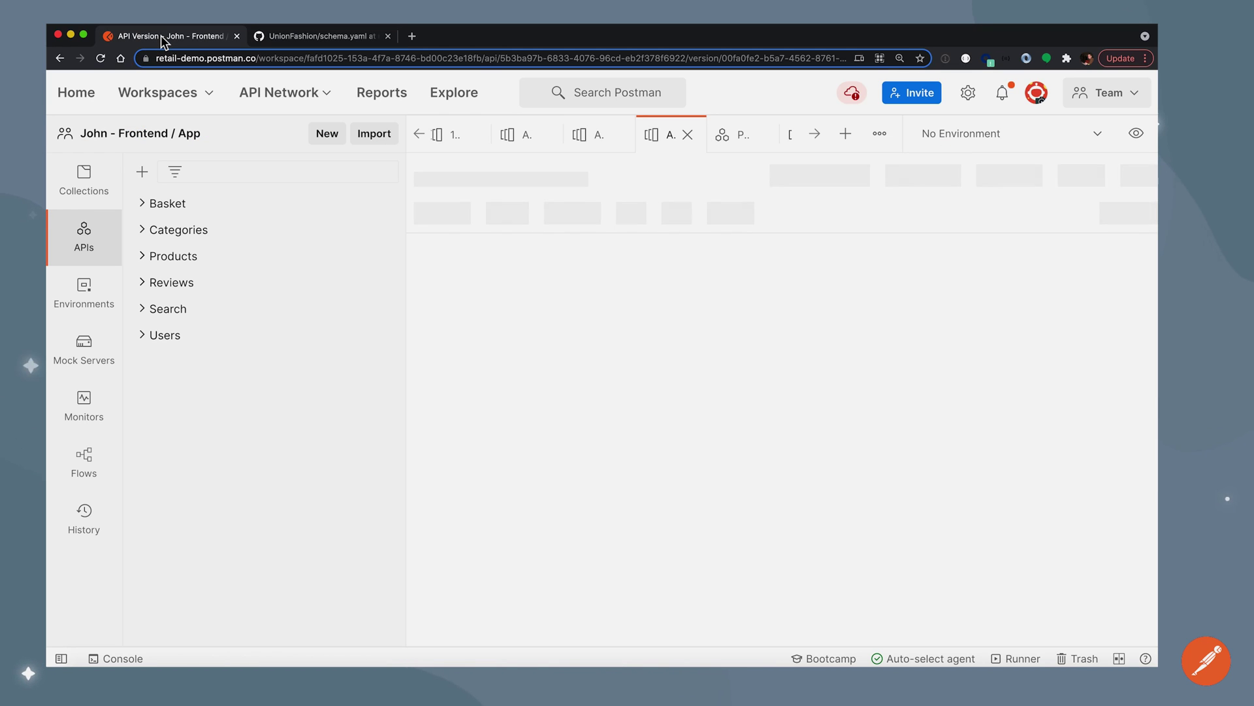
{"action": "left_click", "coordinate": [382, 139]}
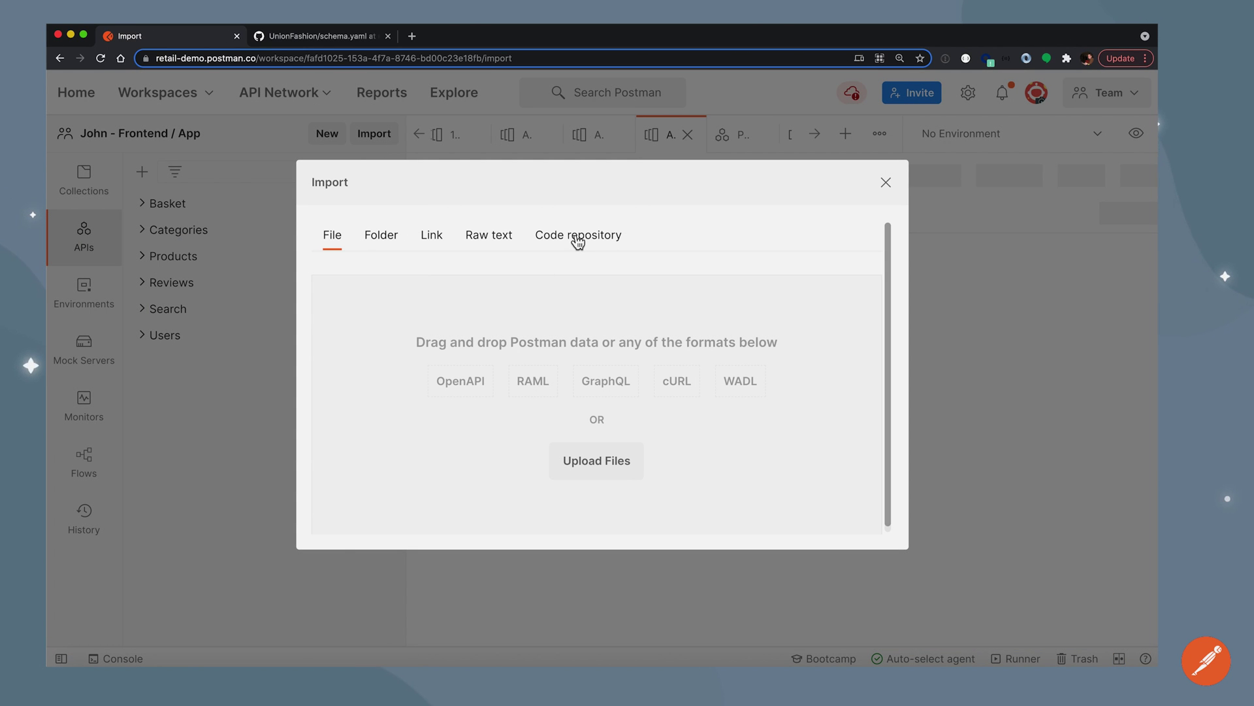
{"action": "left_click", "coordinate": [577, 242]}
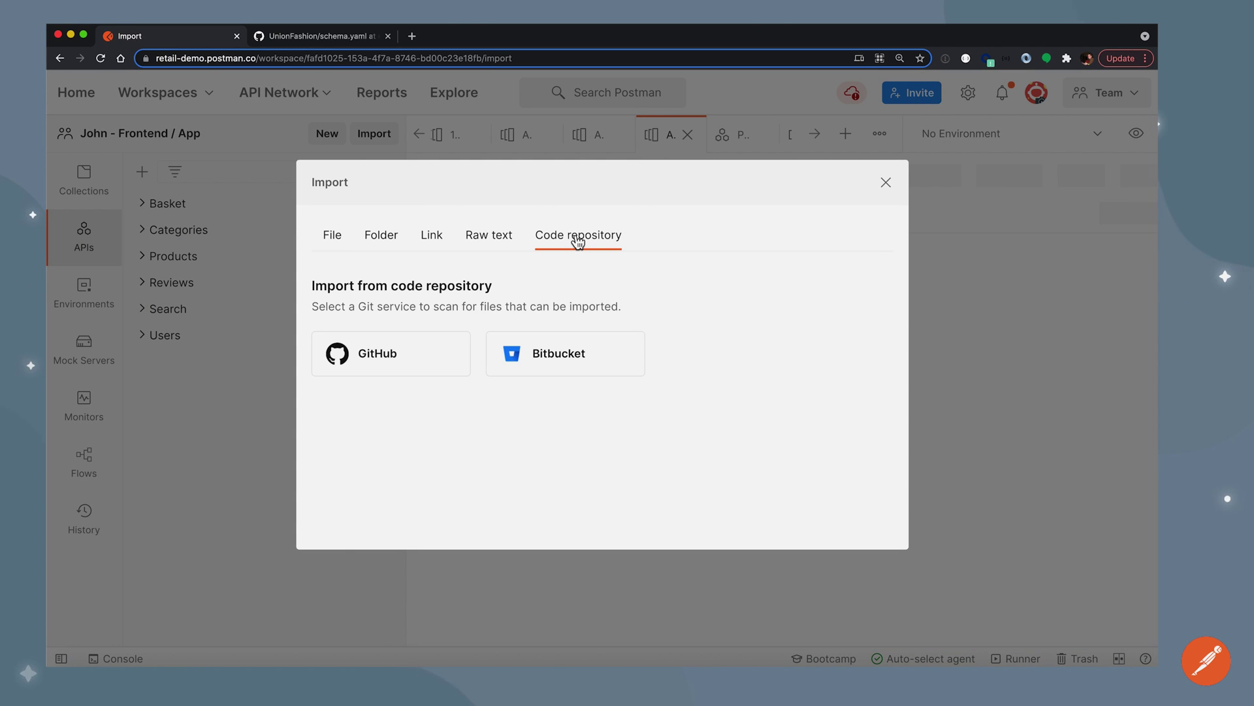
{"action": "left_click", "coordinate": [390, 363]}
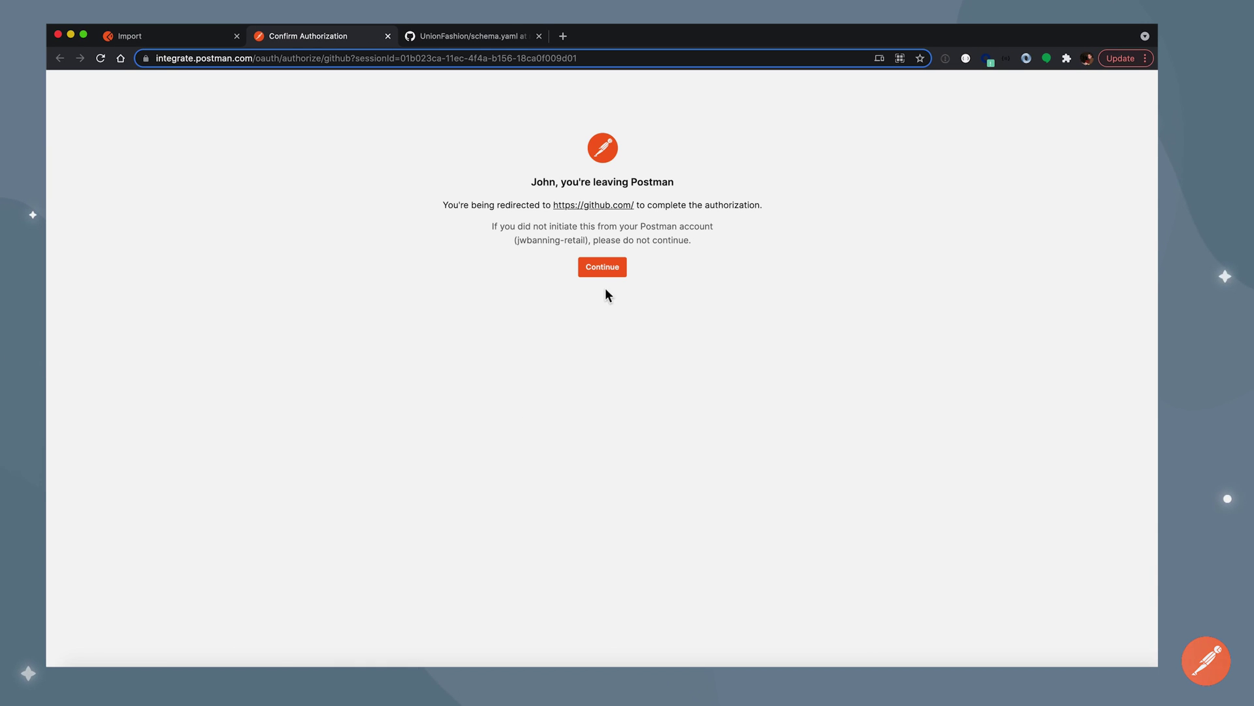
{"action": "left_click", "coordinate": [617, 270]}
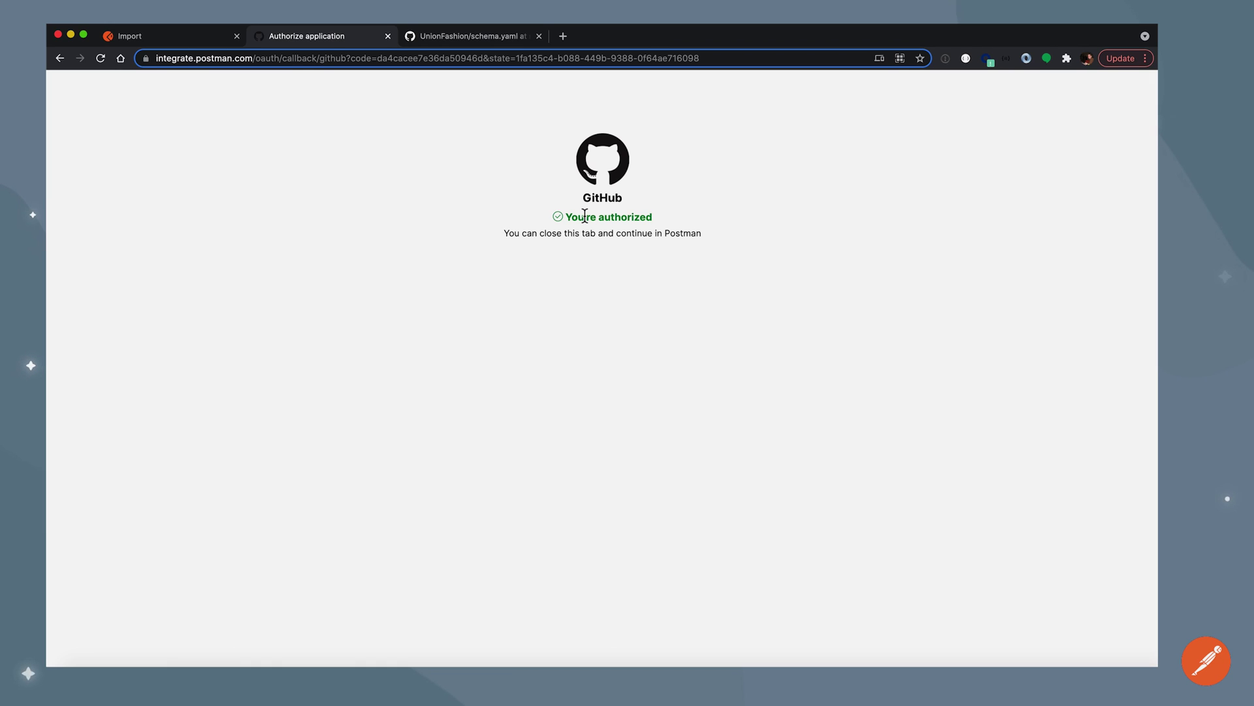
{"action": "left_click", "coordinate": [193, 42]}
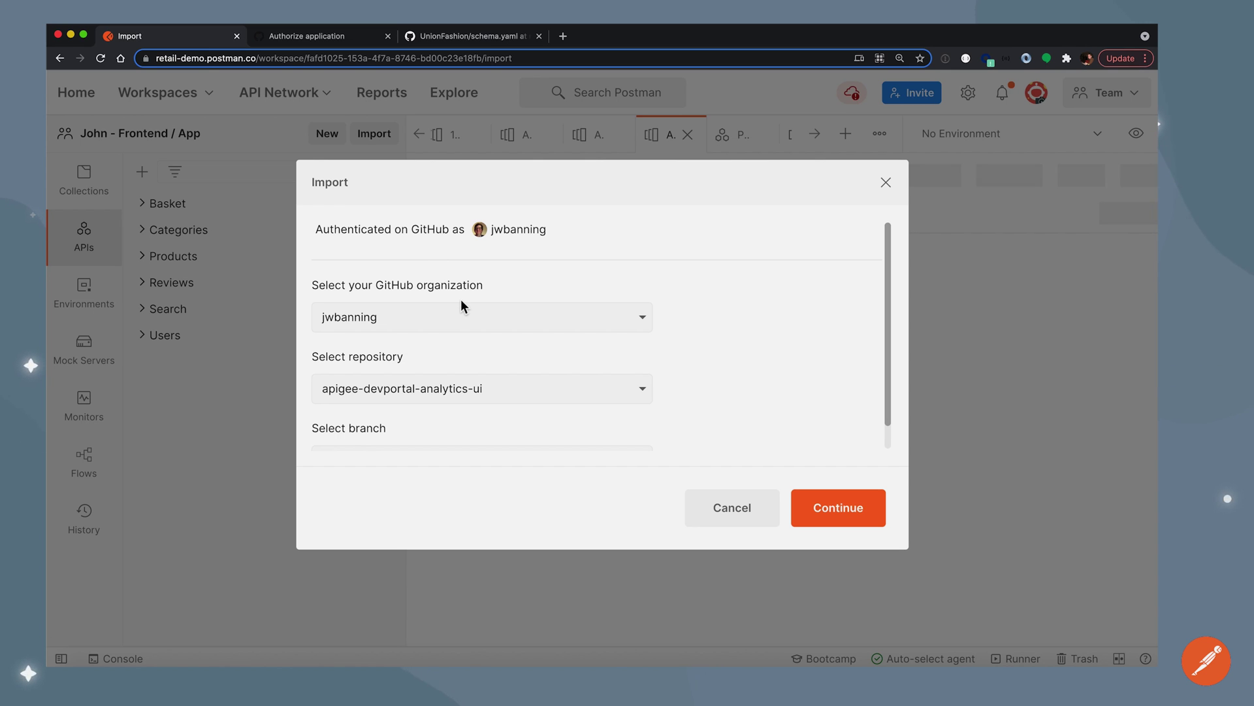
Select organization postman-solutions-eng, repository UnionFashion and branch main for the import
{"action": "left_click", "coordinate": [460, 325]}
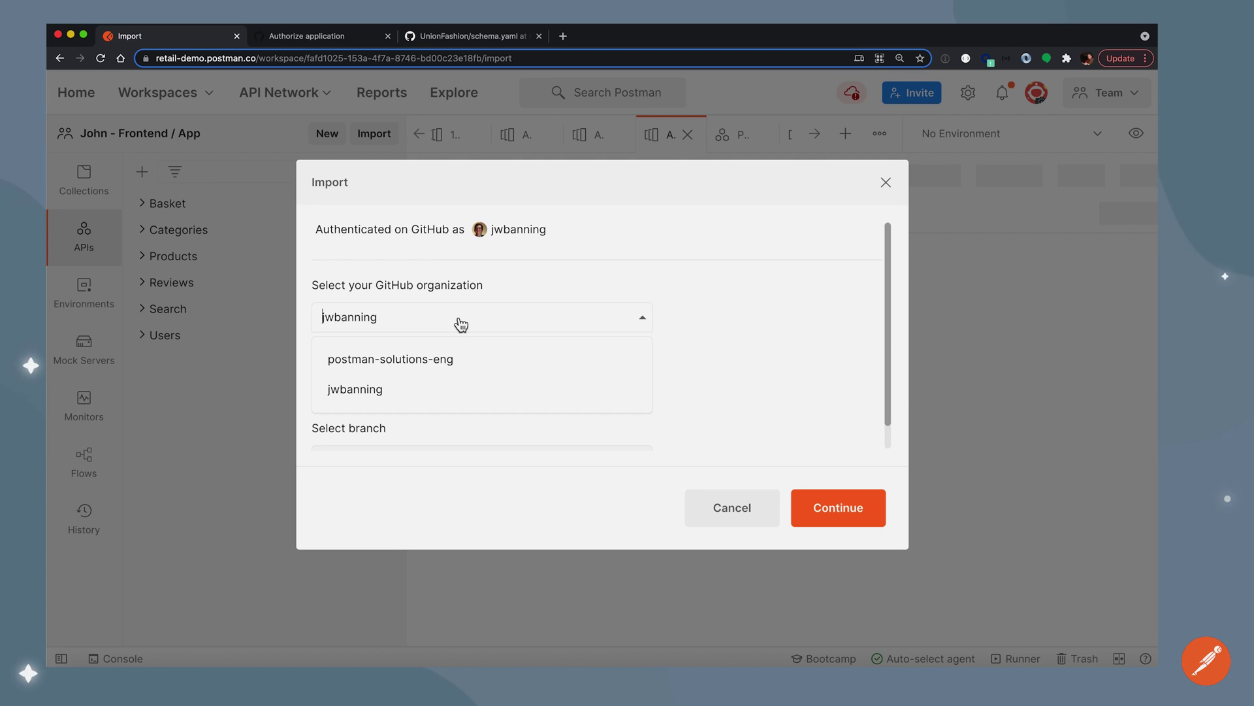
{"action": "left_click", "coordinate": [431, 357]}
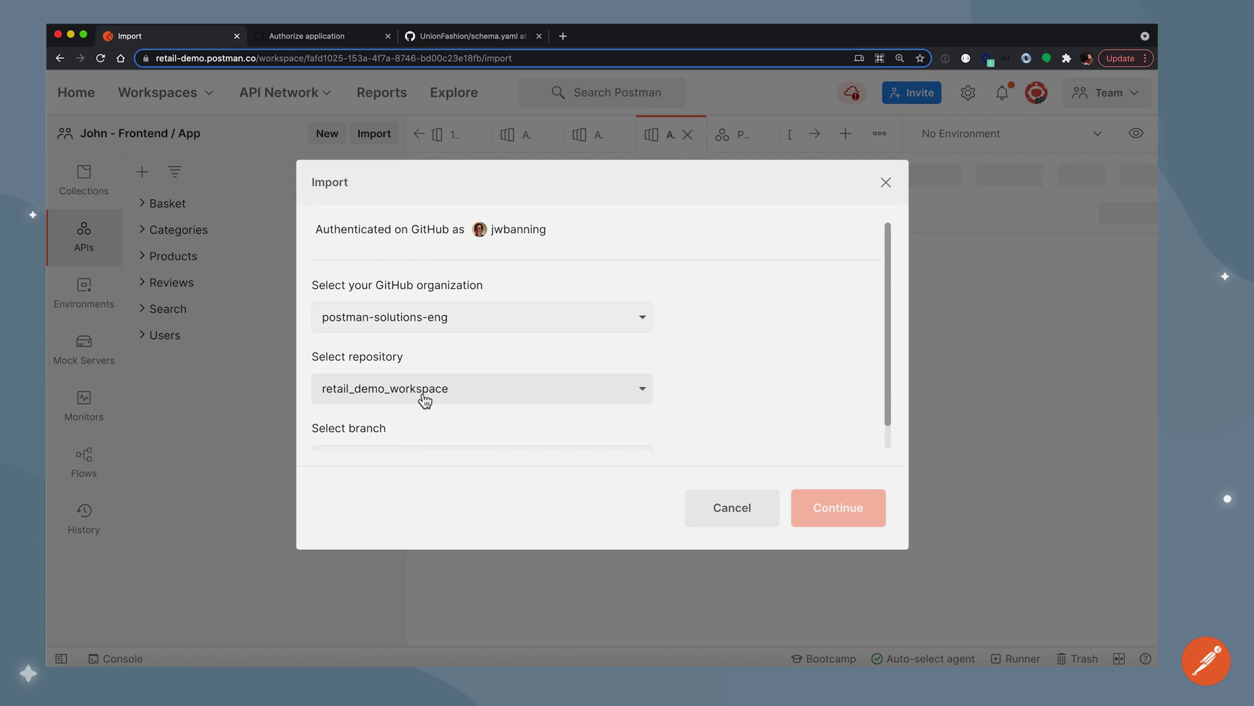
{"action": "left_click", "coordinate": [423, 399]}
{"action": "type", "text": "uni"}
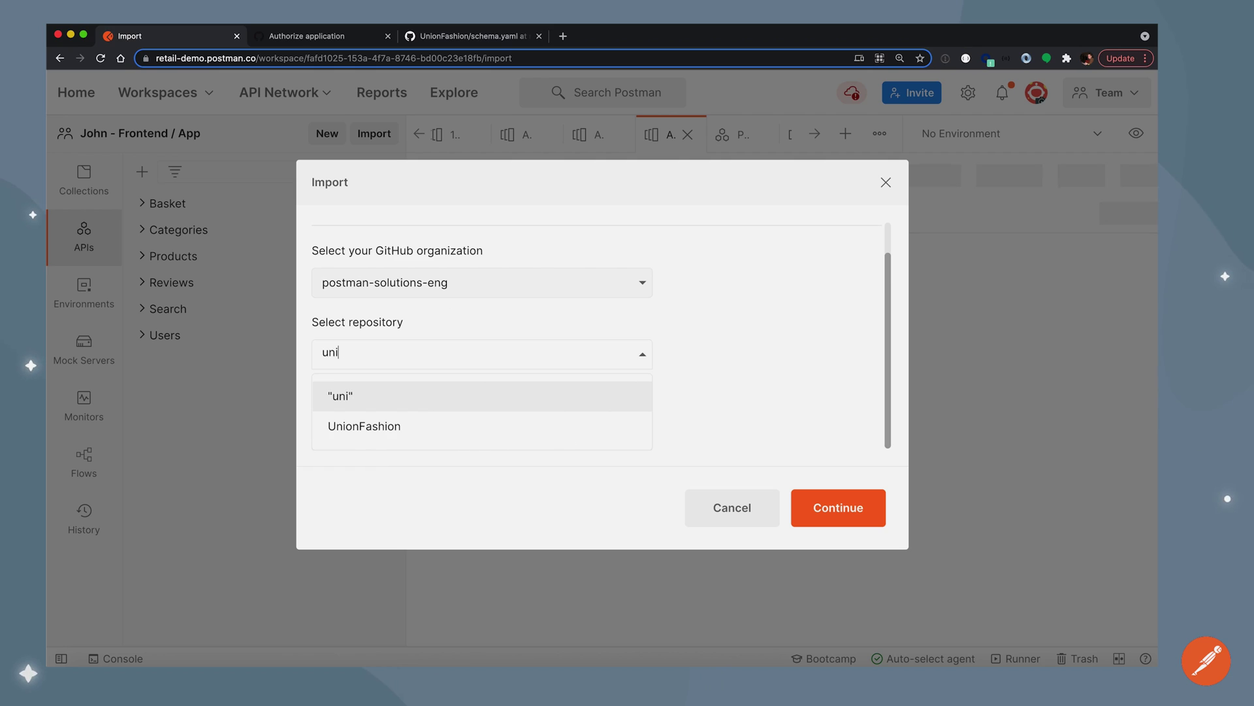
{"action": "type", "text": "on"}
{"action": "left_click", "coordinate": [407, 425]}
{"action": "left_click", "coordinate": [401, 438]}
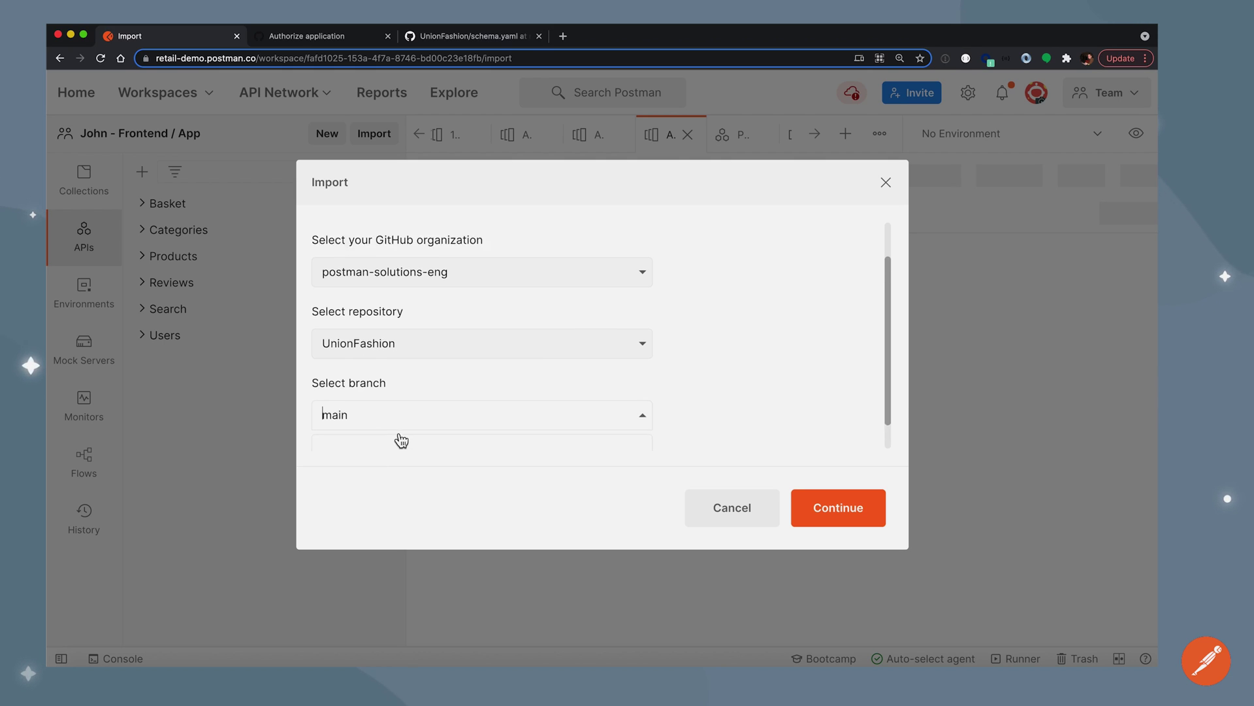
{"action": "left_click", "coordinate": [414, 401]}
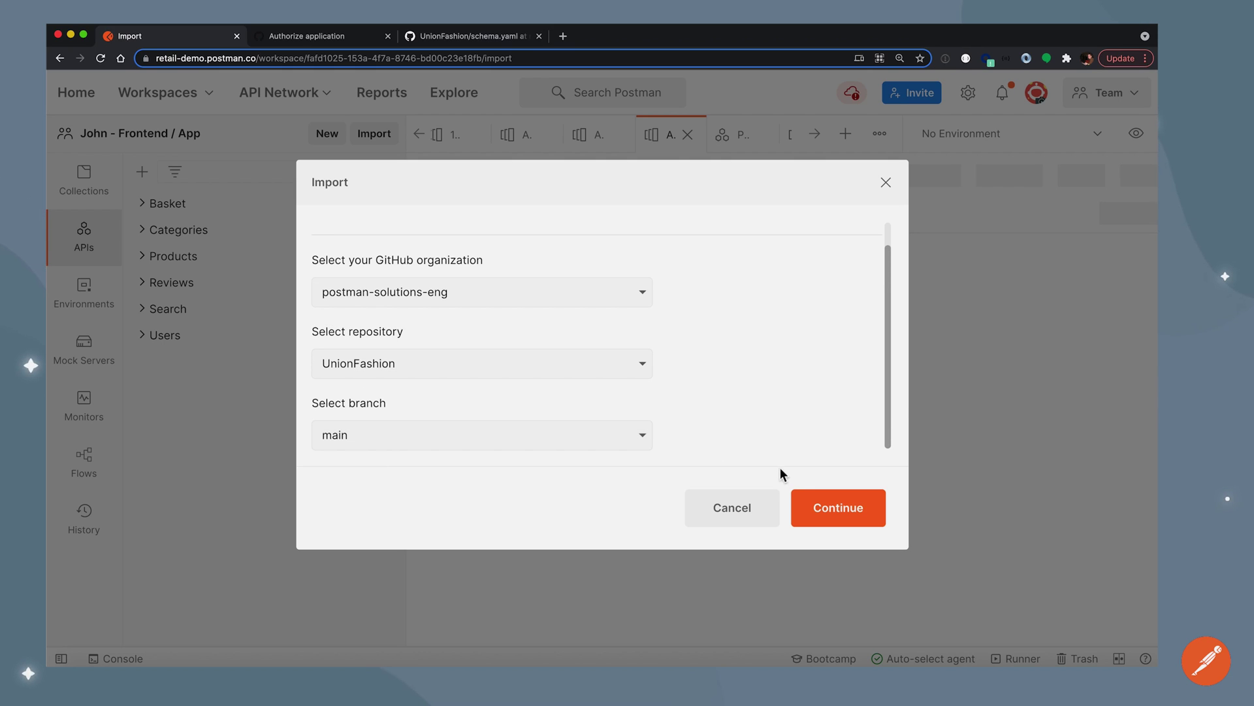
Import the Orders OpenAPI 3.0 API without generating a collection
{"action": "left_click", "coordinate": [810, 495]}
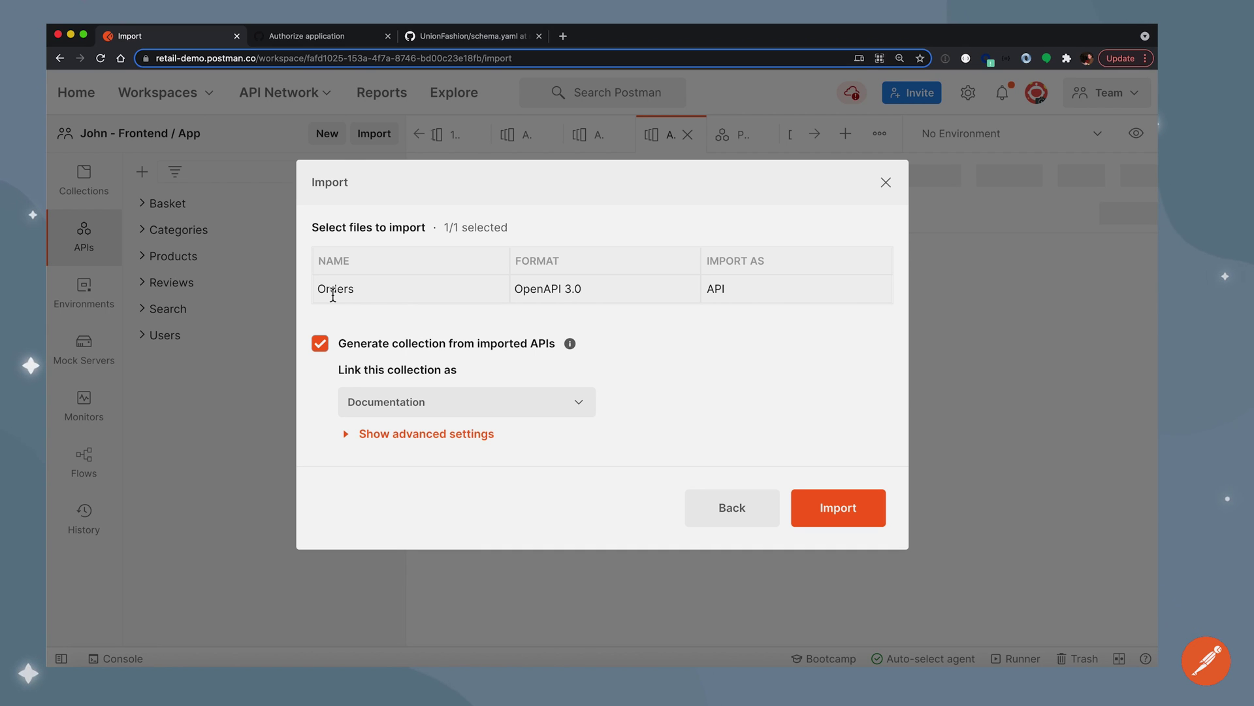
{"action": "left_click", "coordinate": [321, 345]}
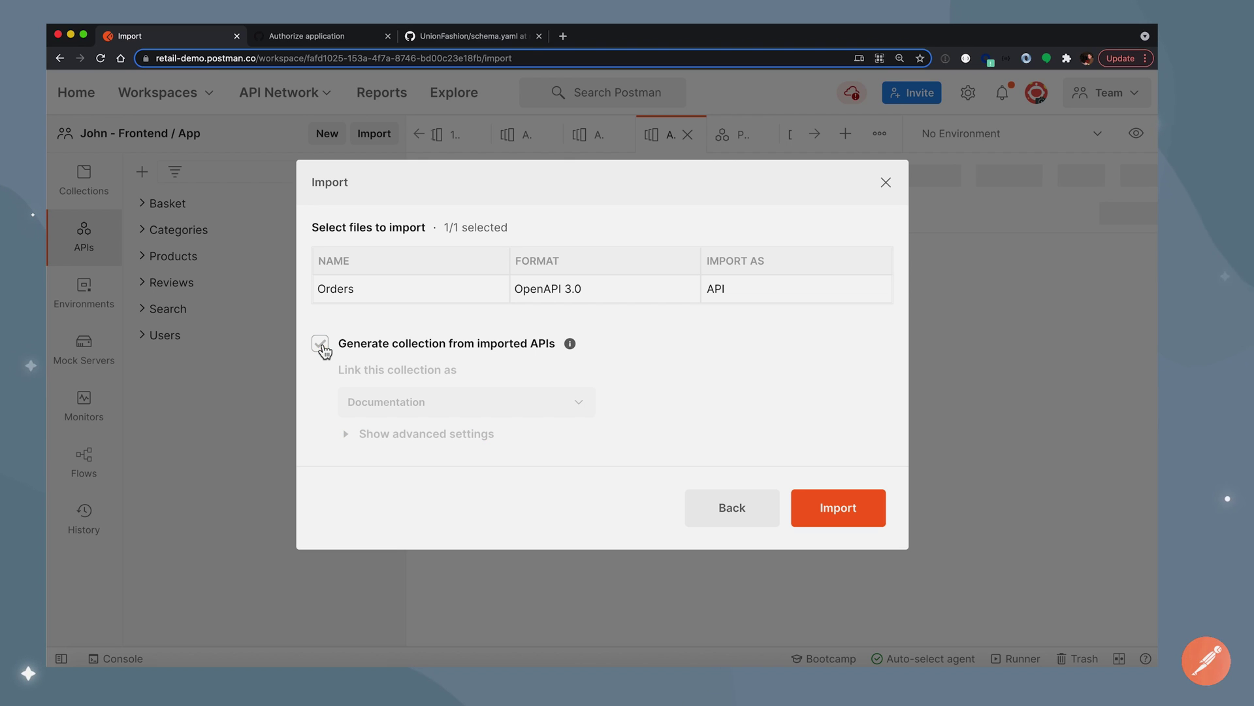
{"action": "left_click", "coordinate": [838, 510]}
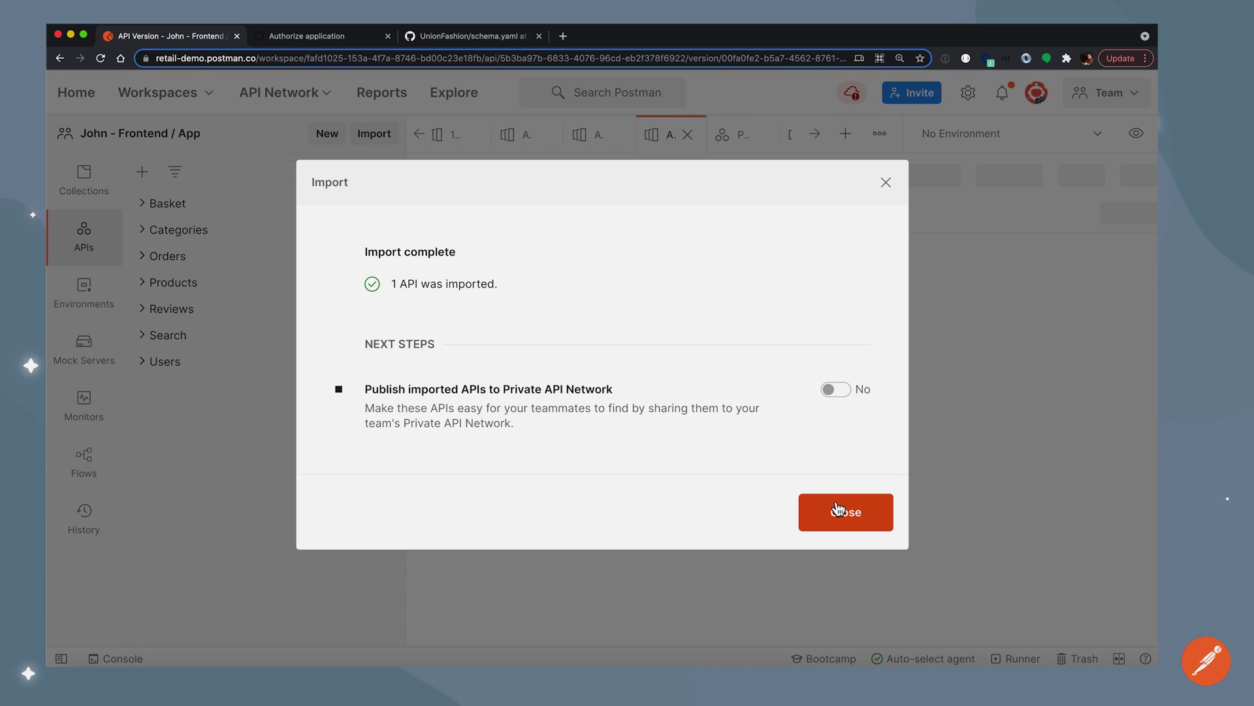
Open the Orders draft's Definition tab and widen the YAML schema editor
{"action": "left_click", "coordinate": [848, 523]}
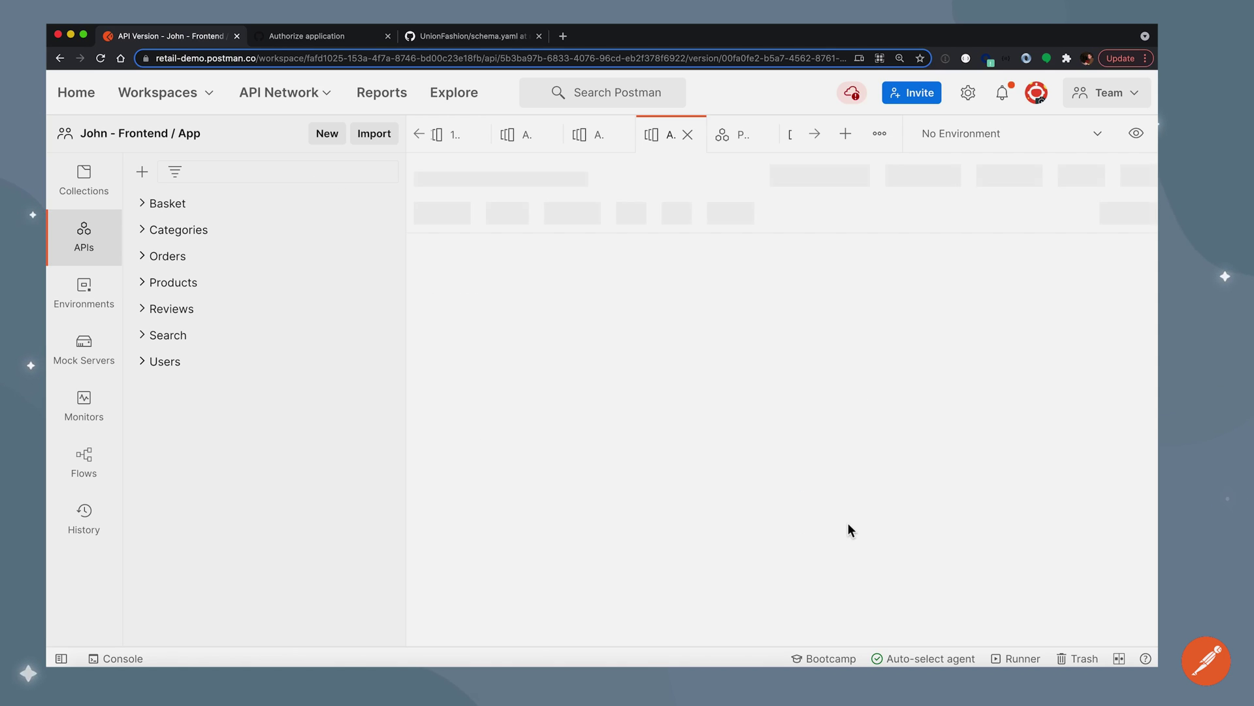
{"action": "left_click", "coordinate": [145, 262]}
{"action": "left_click", "coordinate": [162, 284]}
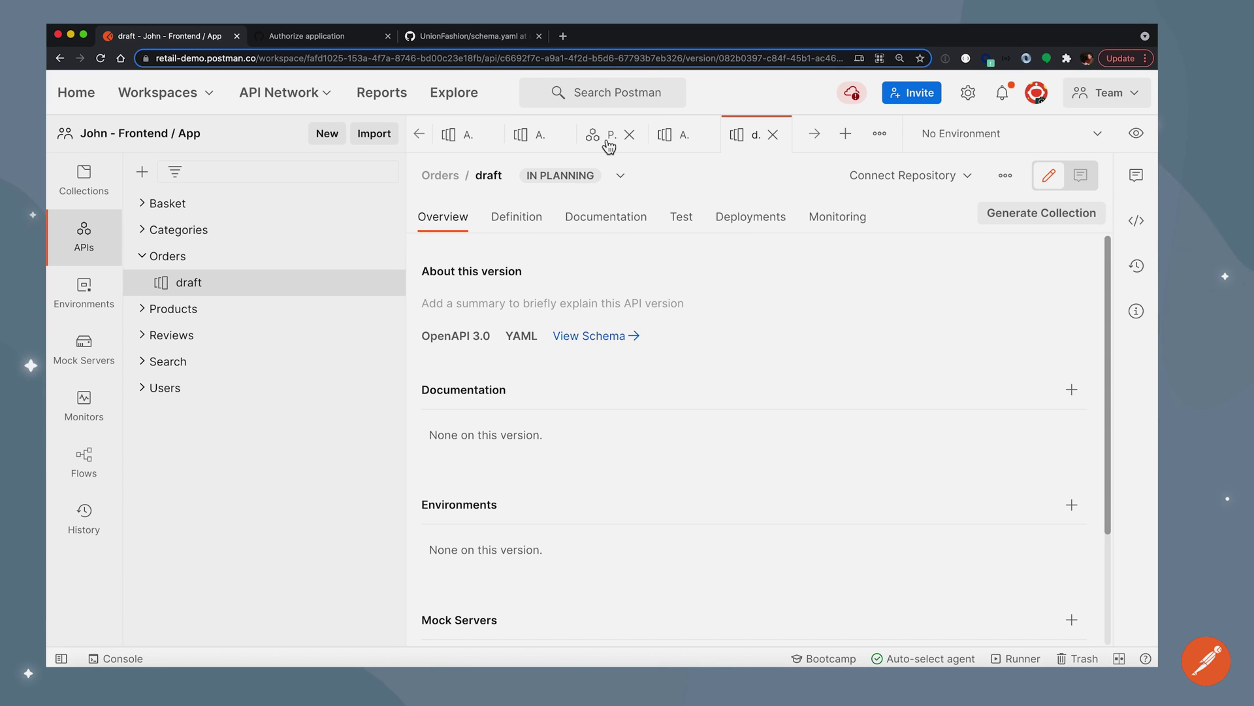
{"action": "left_click", "coordinate": [523, 219]}
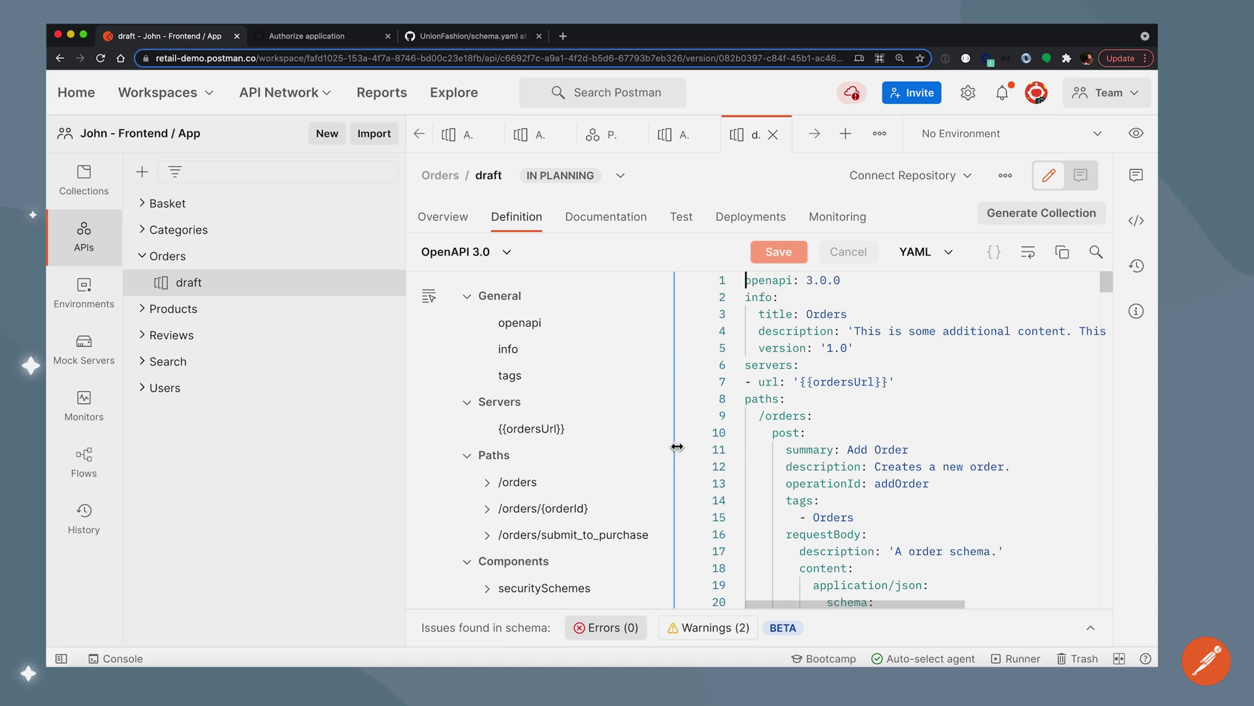
{"action": "left_click_drag", "start_coordinate": [636, 456], "coordinate": [582, 458]}
{"action": "scroll", "coordinate": [753, 454], "scroll_direction": "down", "scroll_amount": 5}
{"action": "scroll", "coordinate": [753, 454], "scroll_direction": "down", "scroll_amount": 10}
{"action": "scroll", "coordinate": [754, 452], "scroll_direction": "down", "scroll_amount": 8}
{"action": "scroll", "coordinate": [754, 451], "scroll_direction": "up", "scroll_amount": 3}
{"action": "scroll", "coordinate": [753, 452], "scroll_direction": "up", "scroll_amount": 10}
{"action": "scroll", "coordinate": [754, 452], "scroll_direction": "up", "scroll_amount": 2}
{"action": "scroll", "coordinate": [754, 452], "scroll_direction": "left", "scroll_amount": 1}
{"action": "scroll", "coordinate": [753, 451], "scroll_direction": "up", "scroll_amount": 1}
{"action": "scroll", "coordinate": [754, 451], "scroll_direction": "right", "scroll_amount": 1}
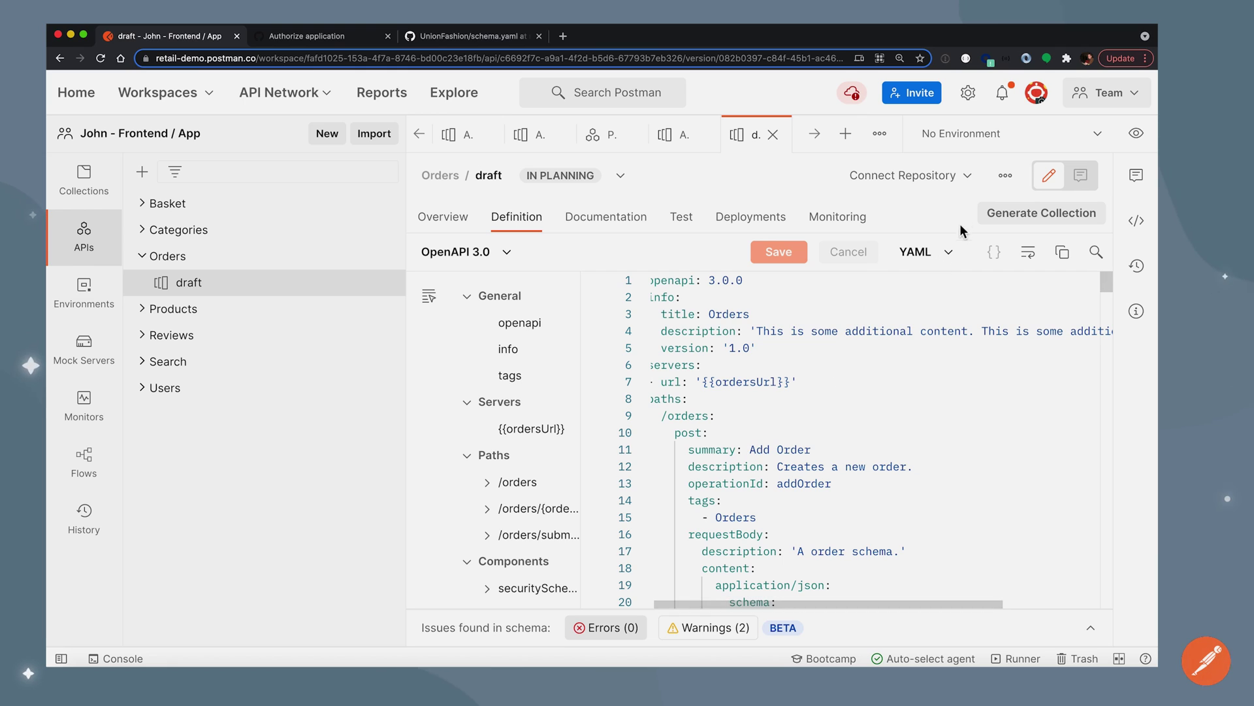
Start connecting the Orders API to GitHub Cloud and authorize access
{"action": "left_click", "coordinate": [974, 186]}
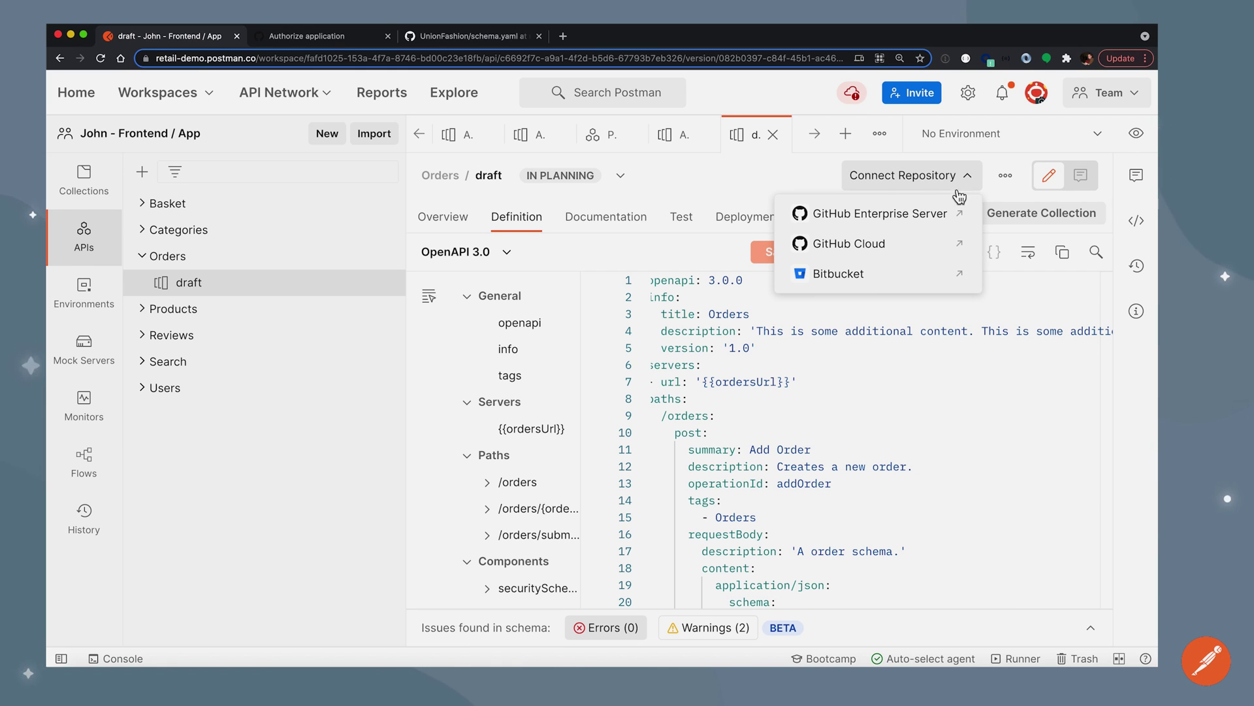
{"action": "left_click", "coordinate": [885, 251]}
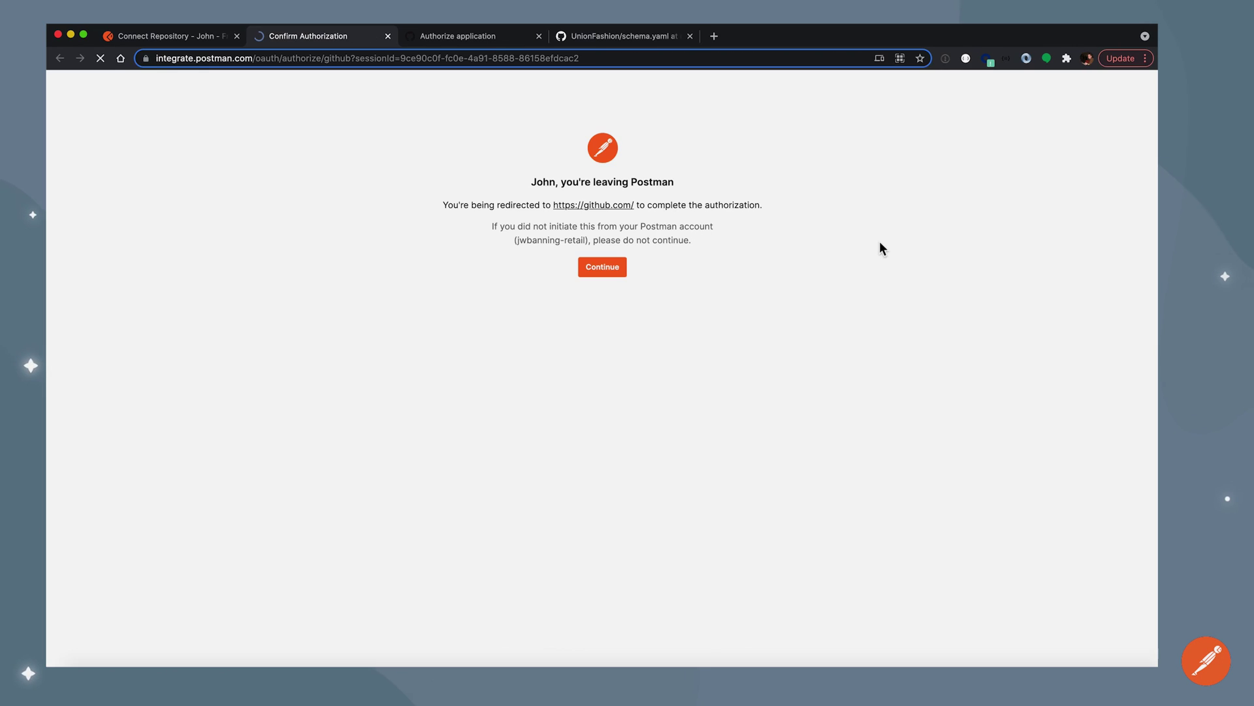
{"action": "left_click", "coordinate": [611, 276]}
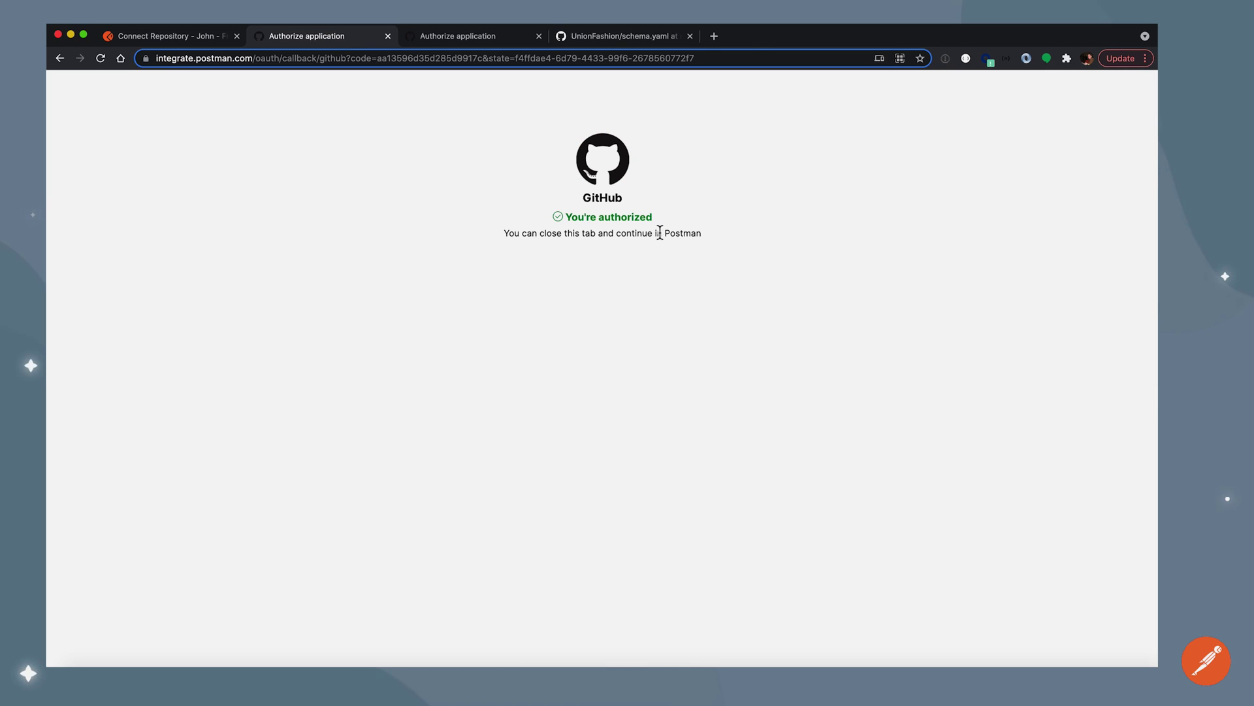
{"action": "left_click", "coordinate": [190, 39]}
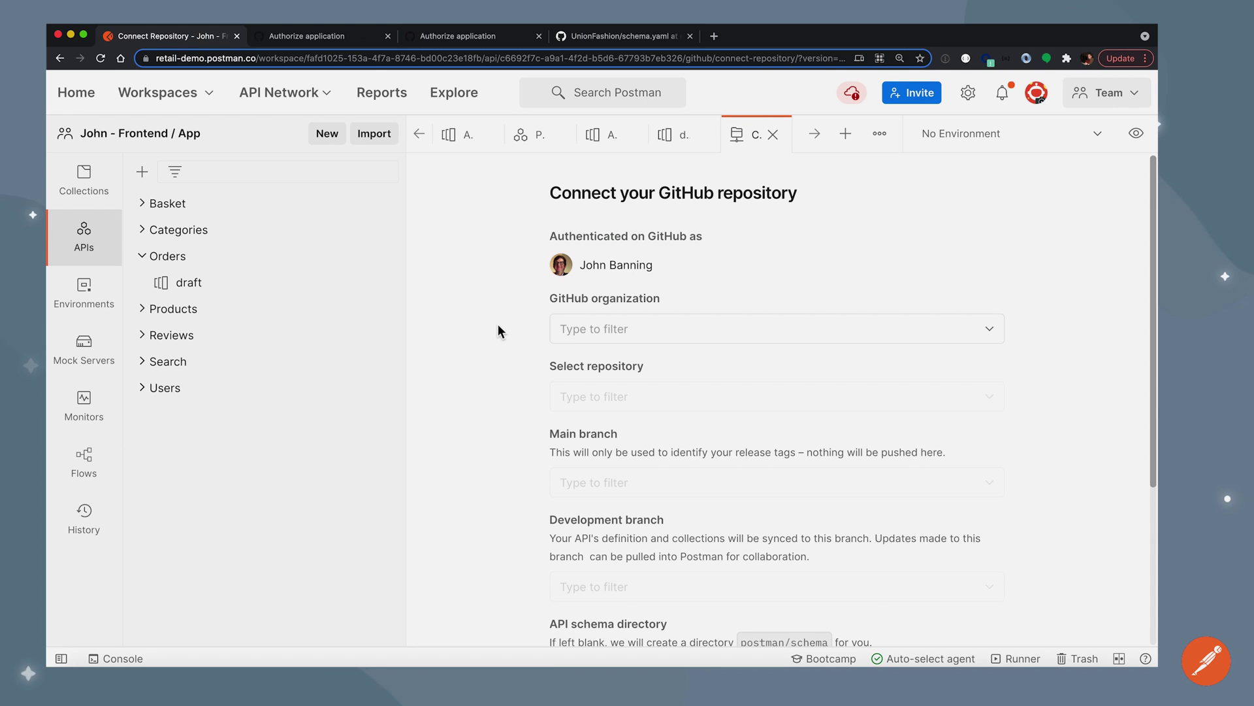
Choose postman-solutions-eng, the UnionFashion repository, and main as the main branch
{"action": "left_click", "coordinate": [646, 333]}
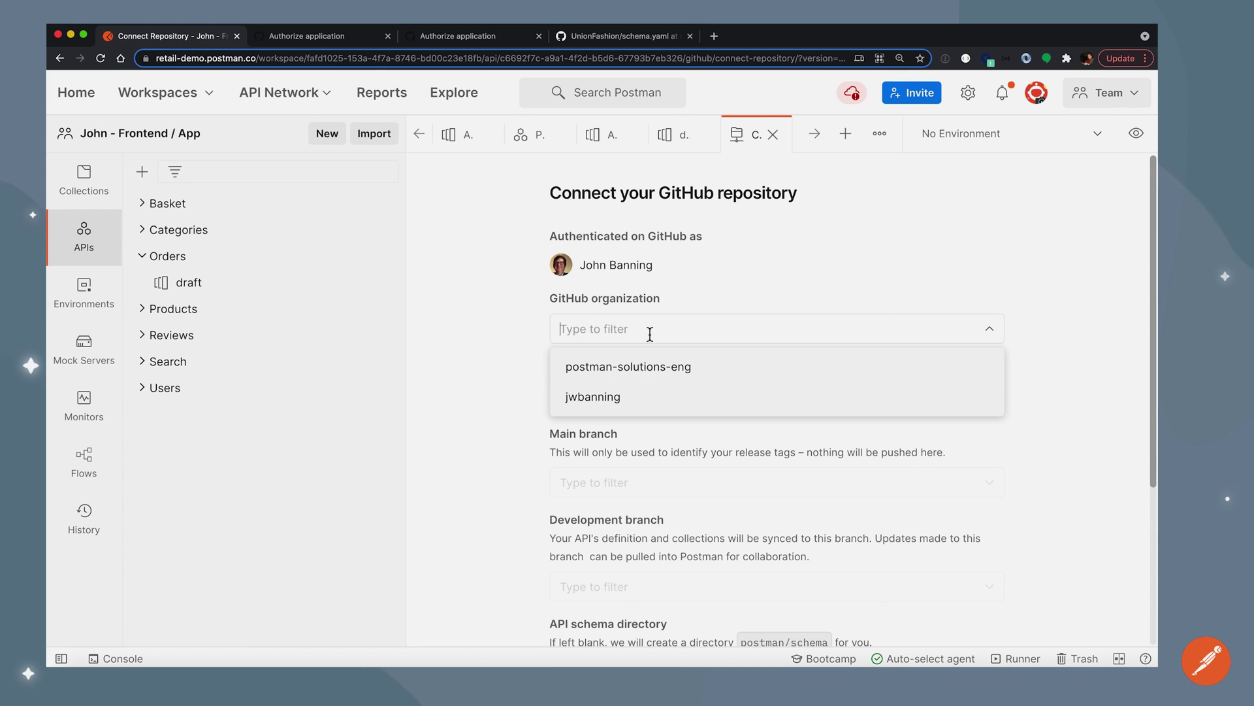
{"action": "left_click", "coordinate": [643, 371]}
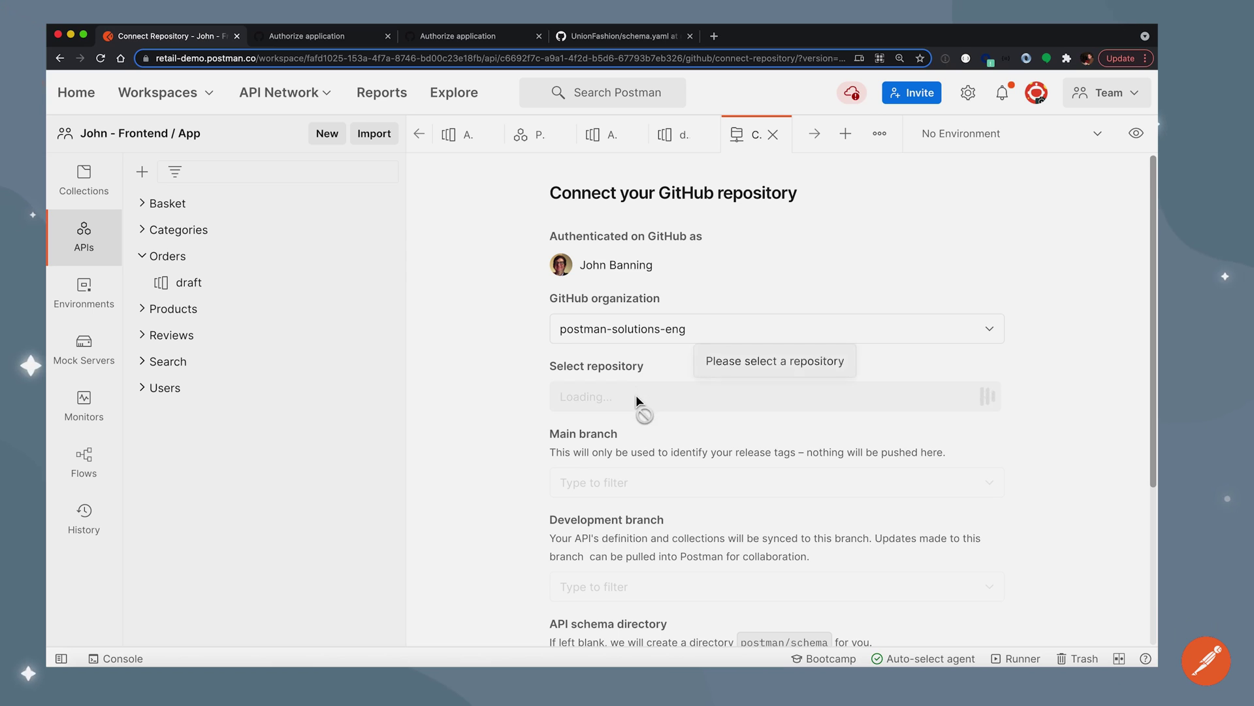
{"action": "left_click", "coordinate": [637, 397]}
{"action": "type", "text": "union"}
{"action": "left_click", "coordinate": [618, 371]}
{"action": "left_click", "coordinate": [607, 480]}
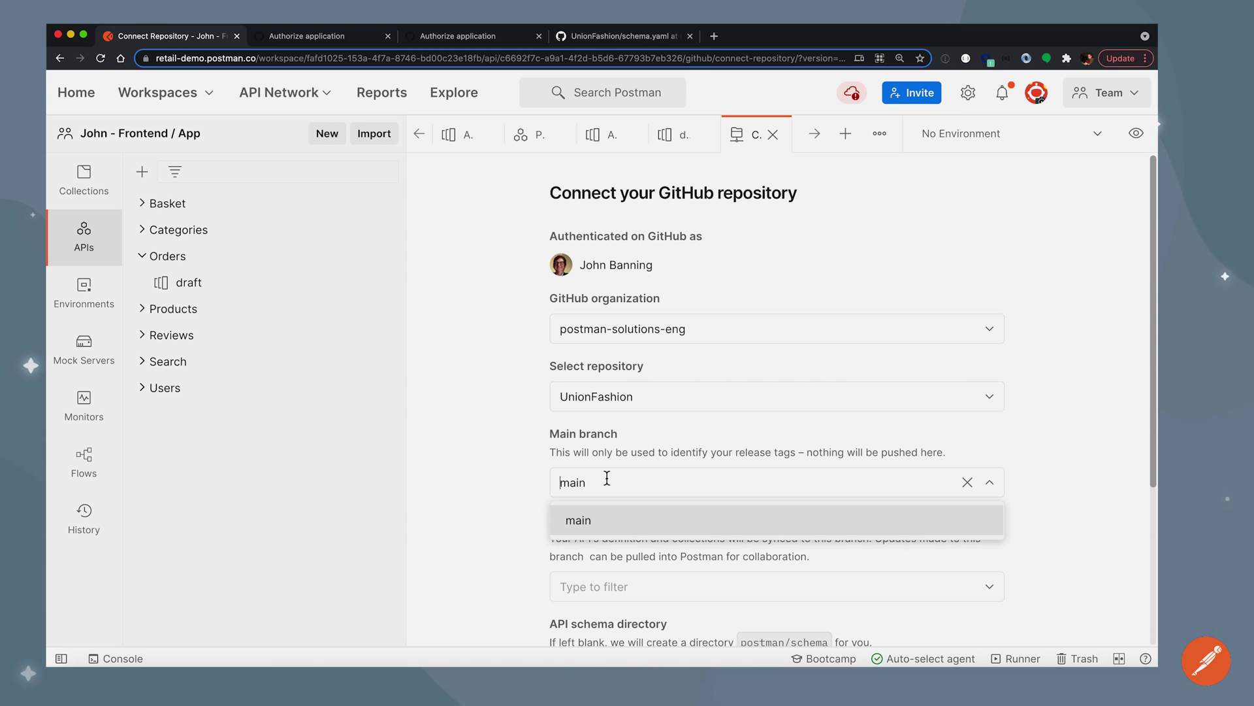
{"action": "left_click", "coordinate": [597, 523]}
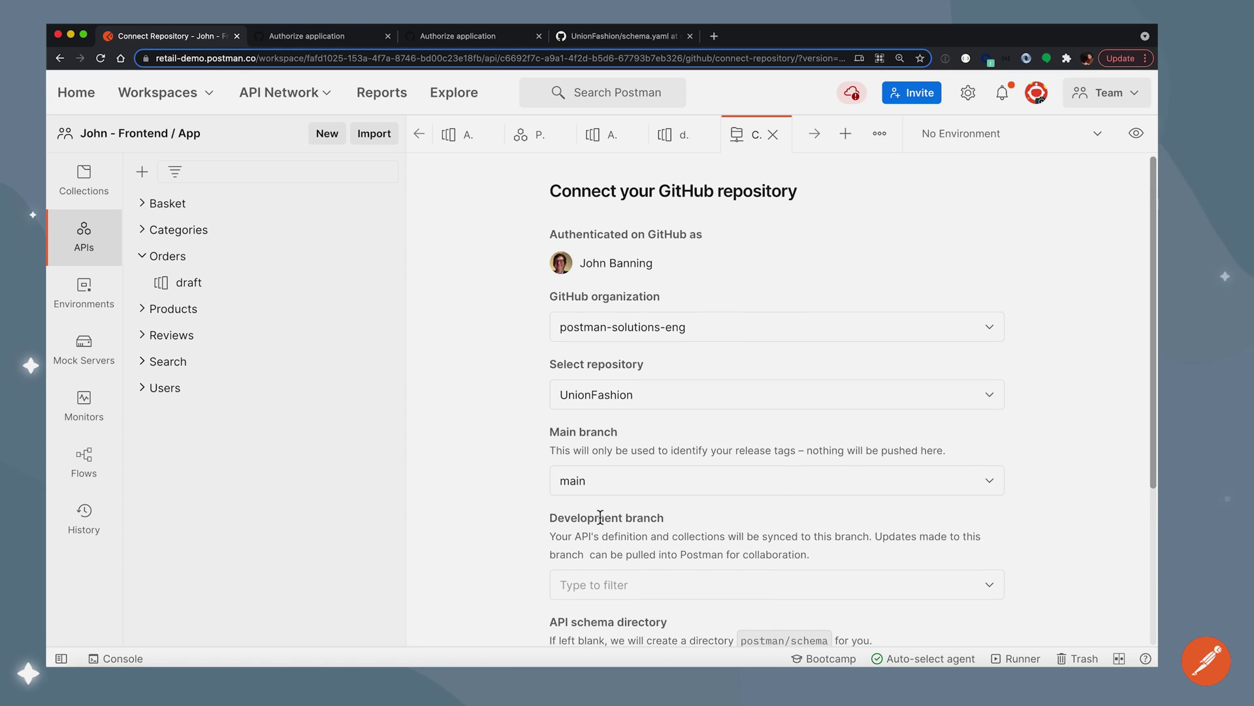
{"action": "scroll", "coordinate": [600, 518], "scroll_direction": "down", "scroll_amount": 3}
{"action": "scroll", "coordinate": [600, 517], "scroll_direction": "down", "scroll_amount": 2}
Use main as development branch and Version_2.0 as schema directory, then connect
{"action": "left_click", "coordinate": [638, 356]}
{"action": "left_click", "coordinate": [621, 397]}
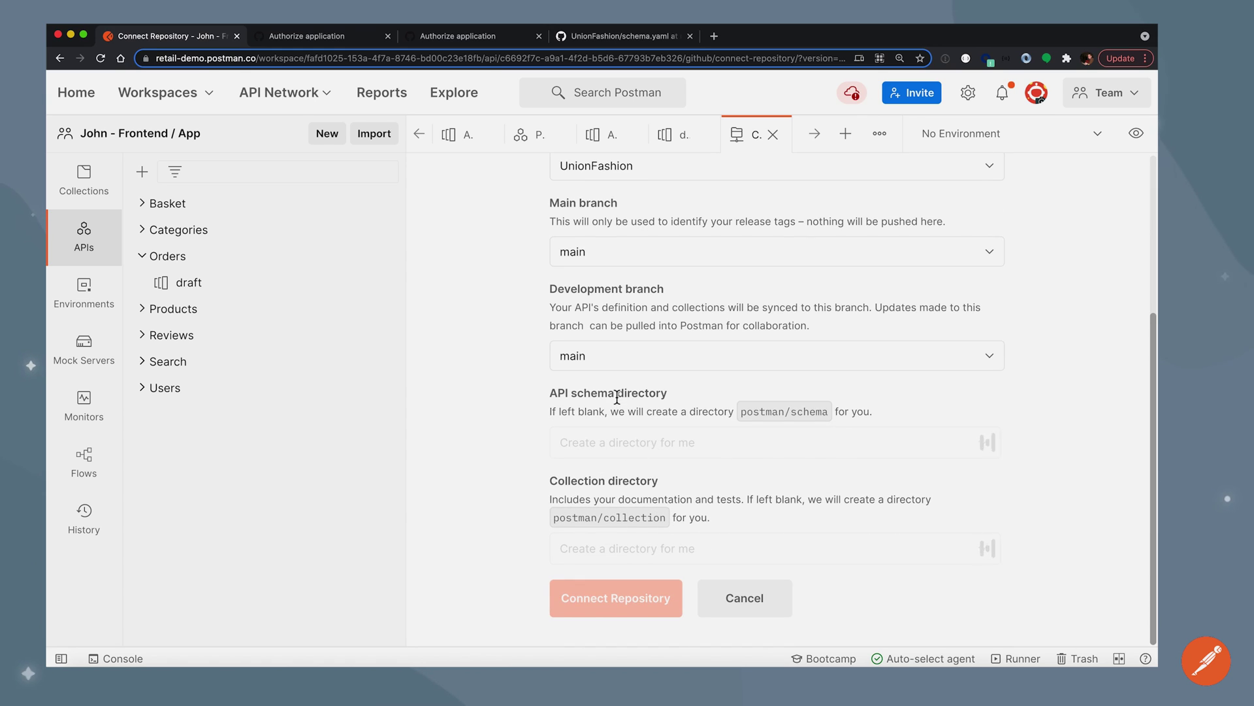
{"action": "left_click", "coordinate": [670, 451]}
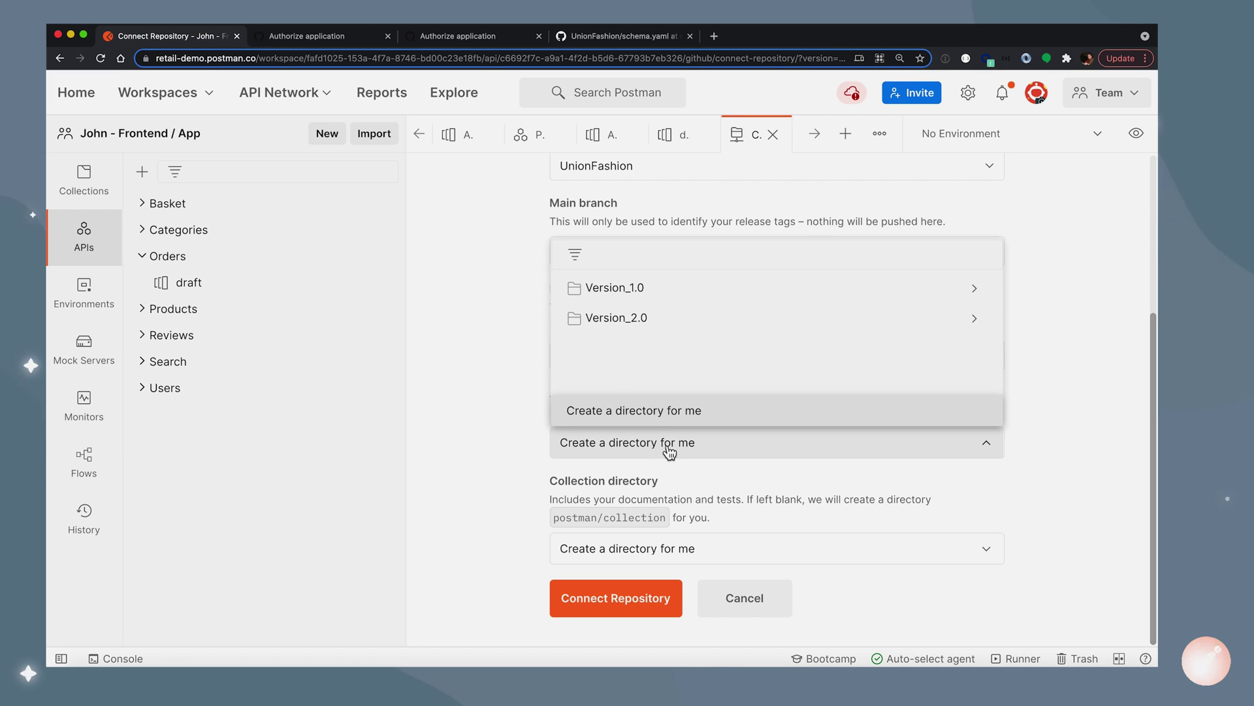
{"action": "left_click", "coordinate": [647, 329]}
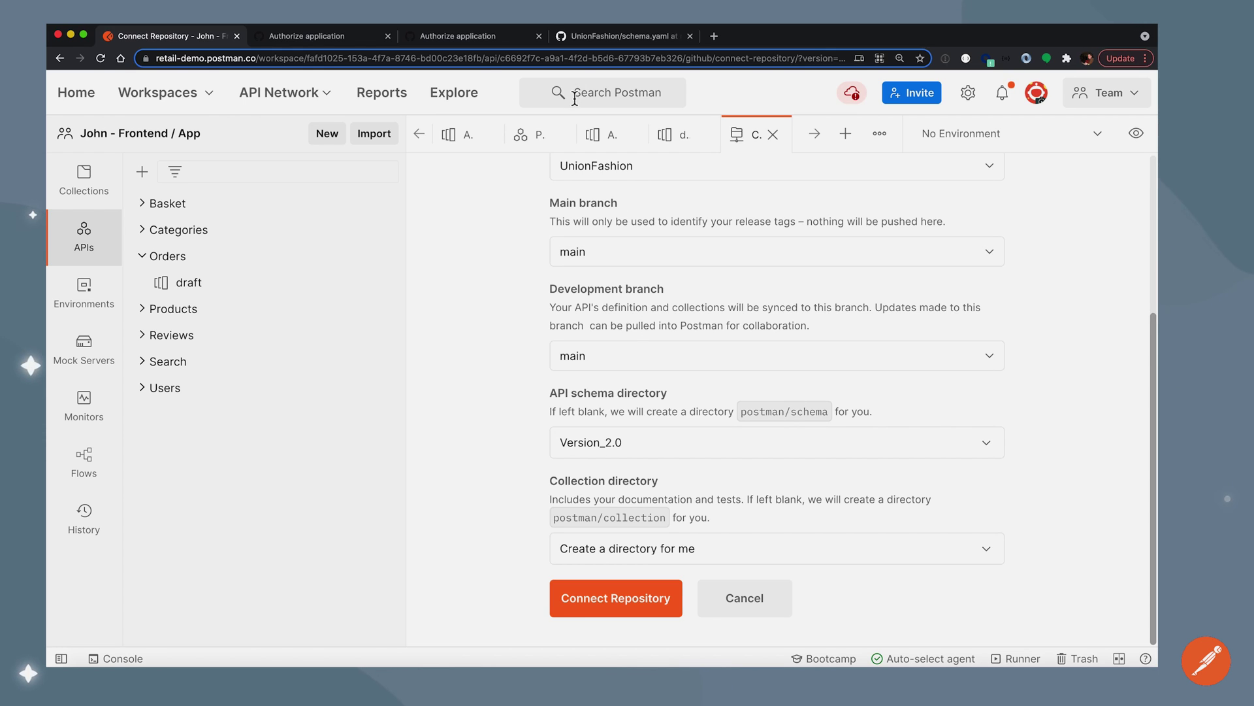
{"action": "left_click", "coordinate": [627, 603]}
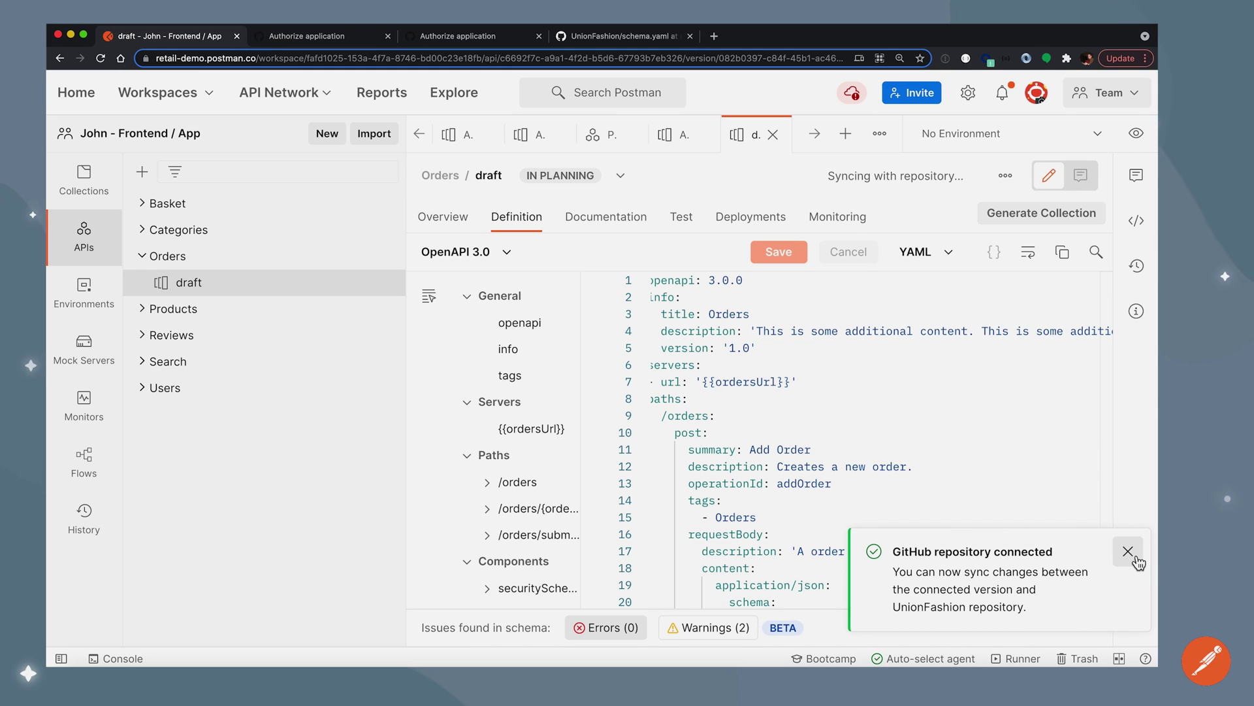
Dismiss the connection notice, append ' Hello world' to line 4's description and save
{"action": "left_click", "coordinate": [1127, 600]}
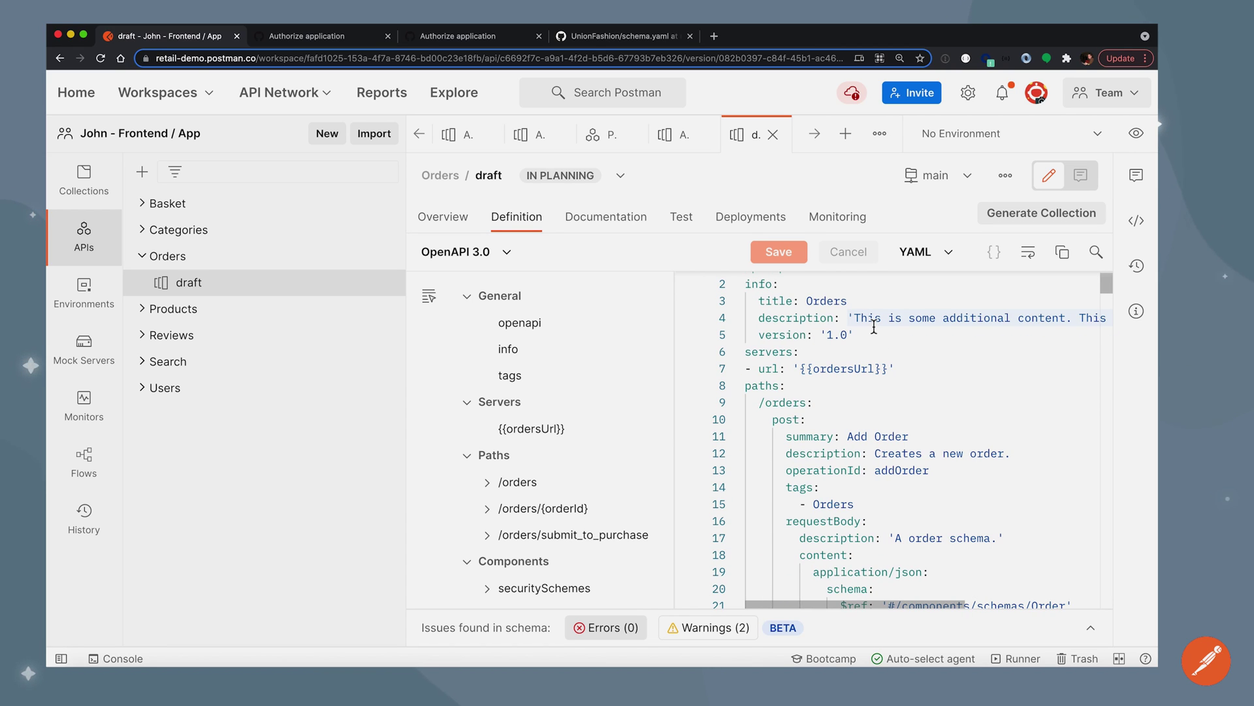
{"action": "scroll", "coordinate": [873, 326], "scroll_direction": "up", "scroll_amount": 1}
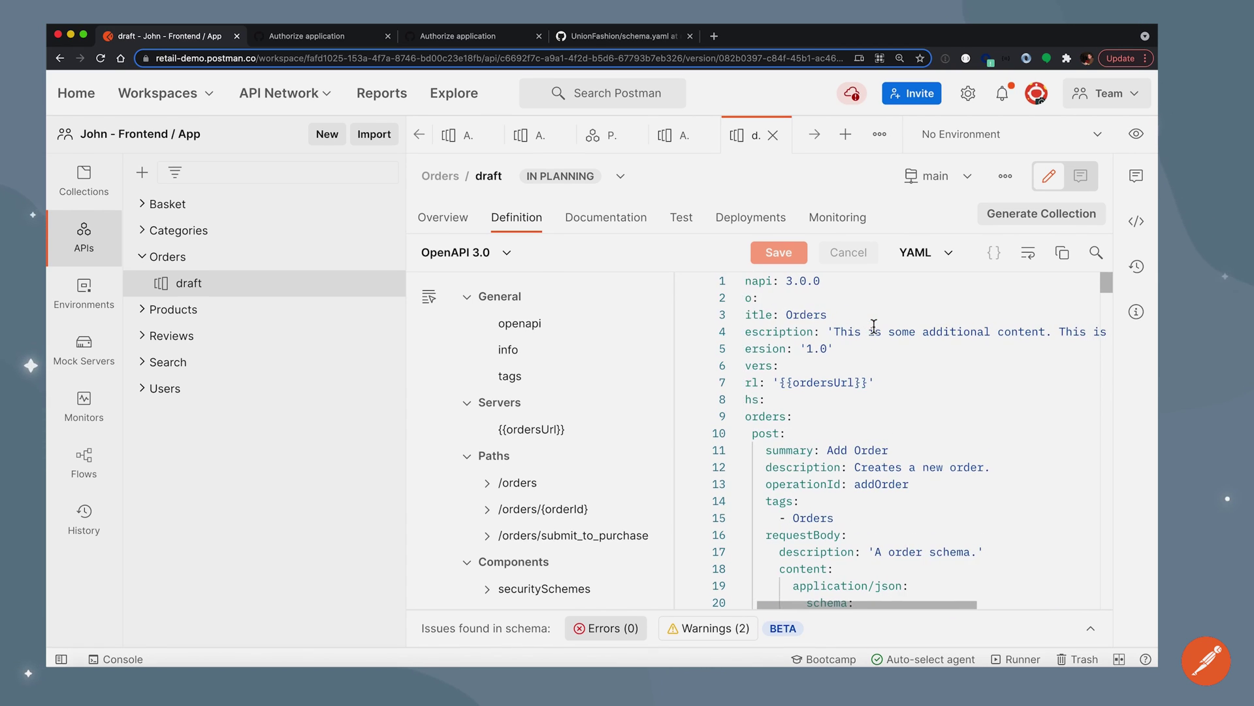
{"action": "scroll", "coordinate": [883, 333], "scroll_direction": "down", "scroll_amount": 1}
{"action": "scroll", "coordinate": [884, 336], "scroll_direction": "up", "scroll_amount": 1}
{"action": "scroll", "coordinate": [892, 343], "scroll_direction": "right", "scroll_amount": 5}
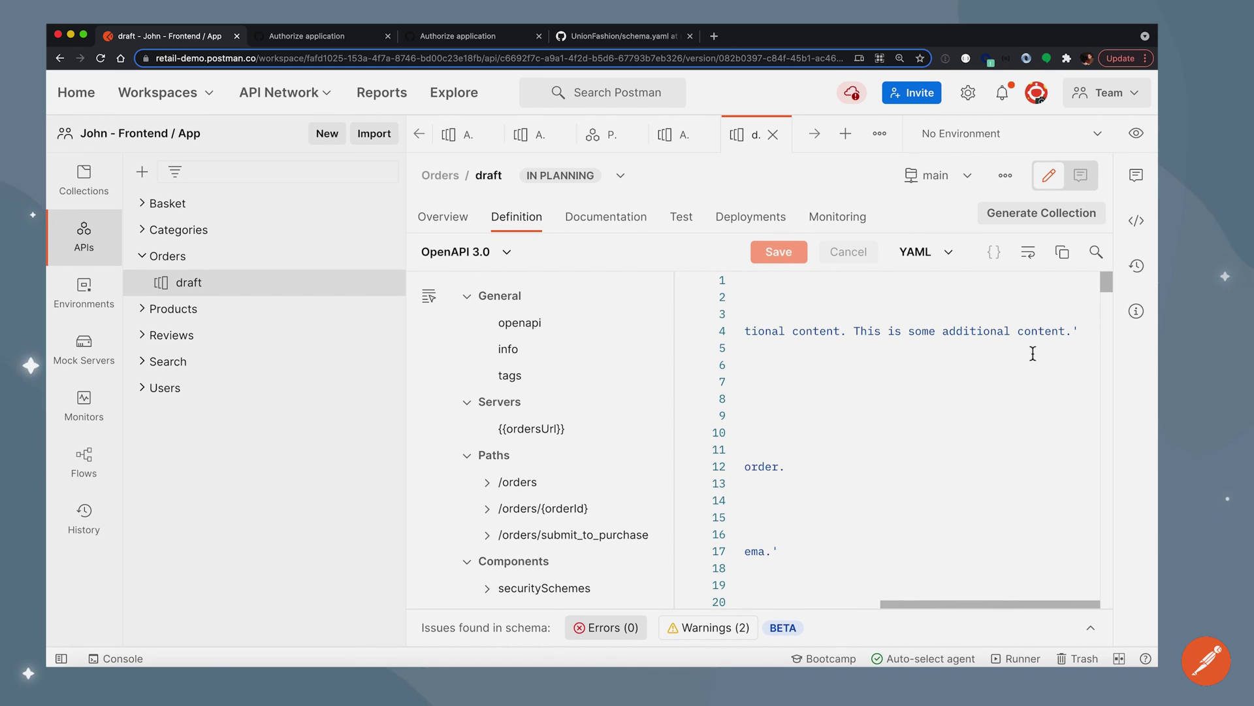
{"action": "left_click", "coordinate": [1071, 333]}
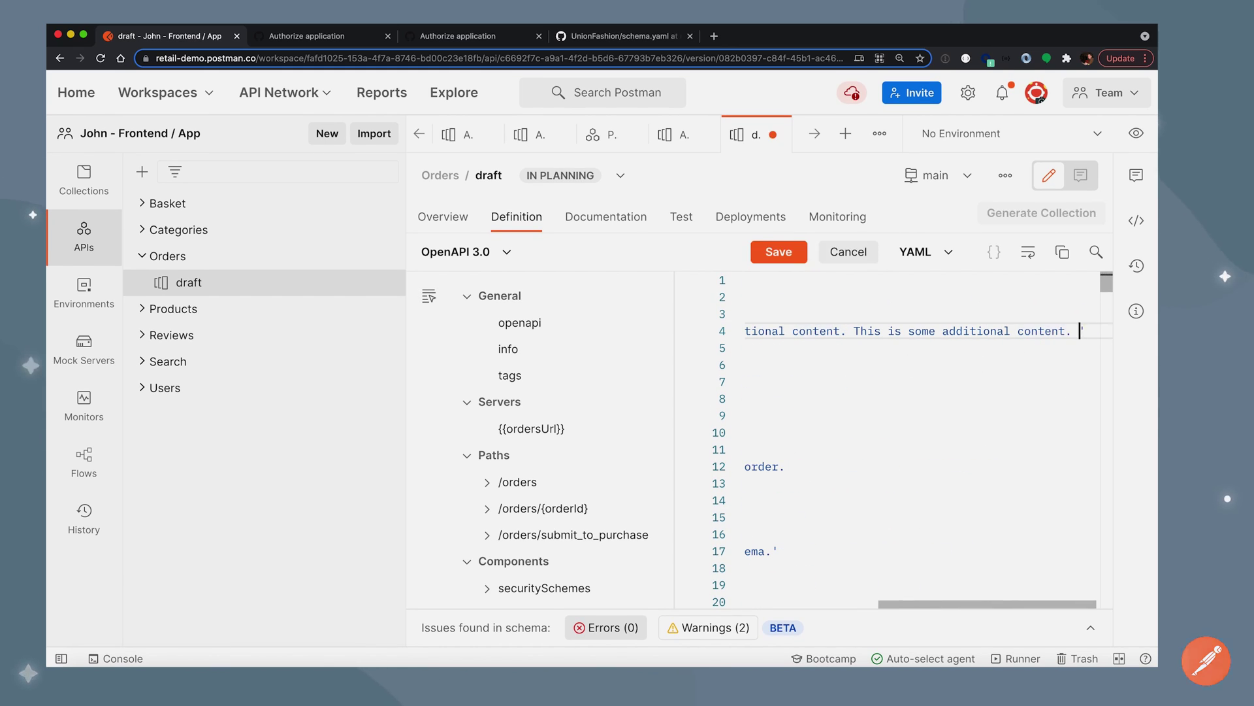
{"action": "type", "text": "Hello world"}
{"action": "key", "text": "ctrl+s"}
Commit and push the schema change to main with the message 'Hello world added'
{"action": "left_click", "coordinate": [968, 176]}
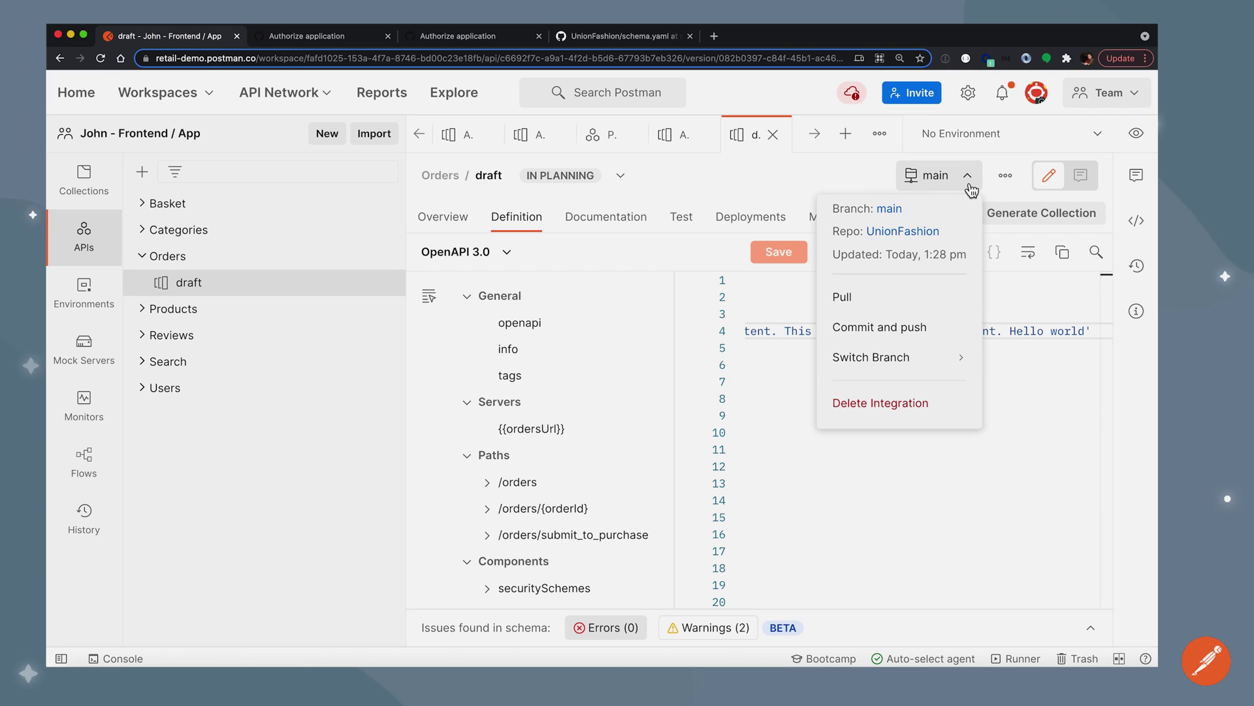
{"action": "left_click", "coordinate": [905, 327]}
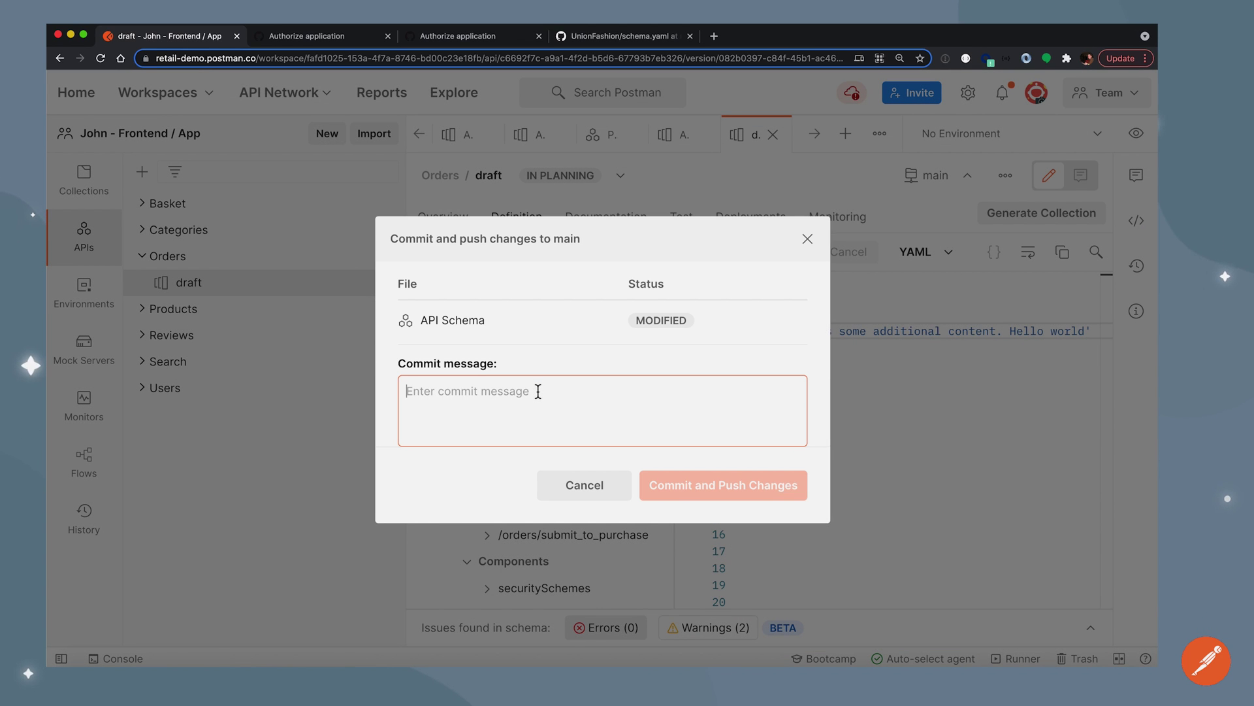
{"action": "type", "text": "H"}
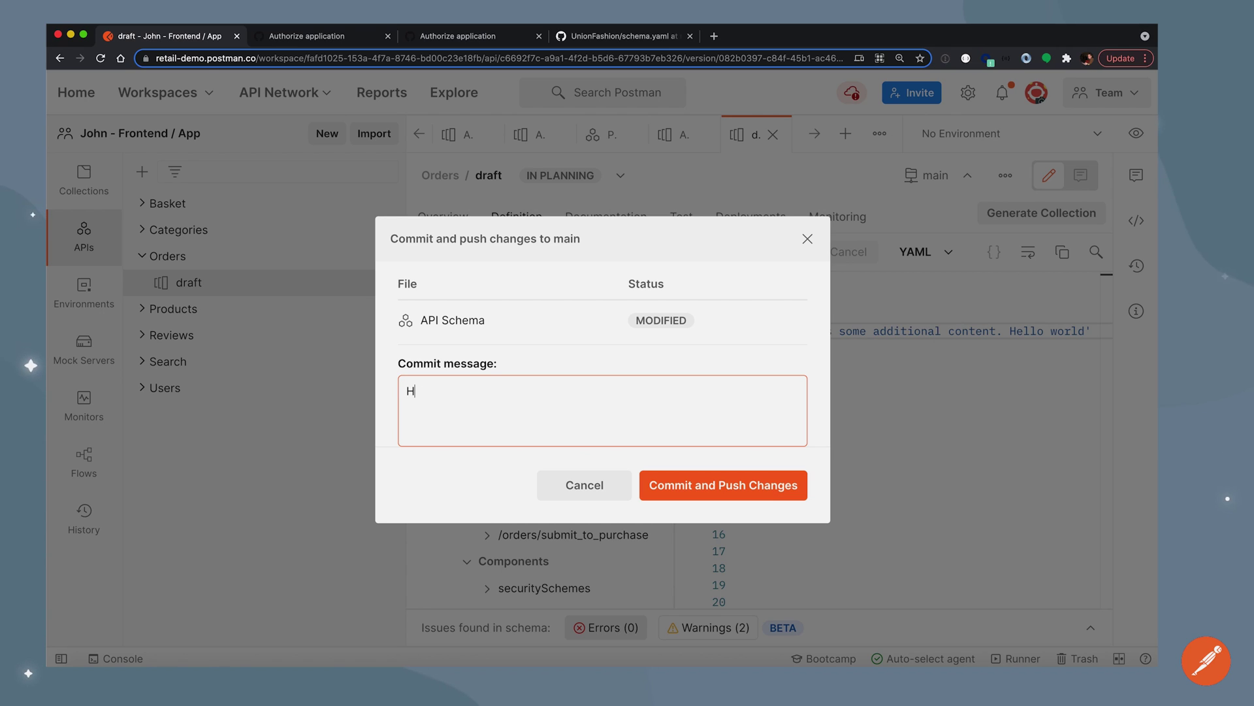
{"action": "type", "text": "ello world "}
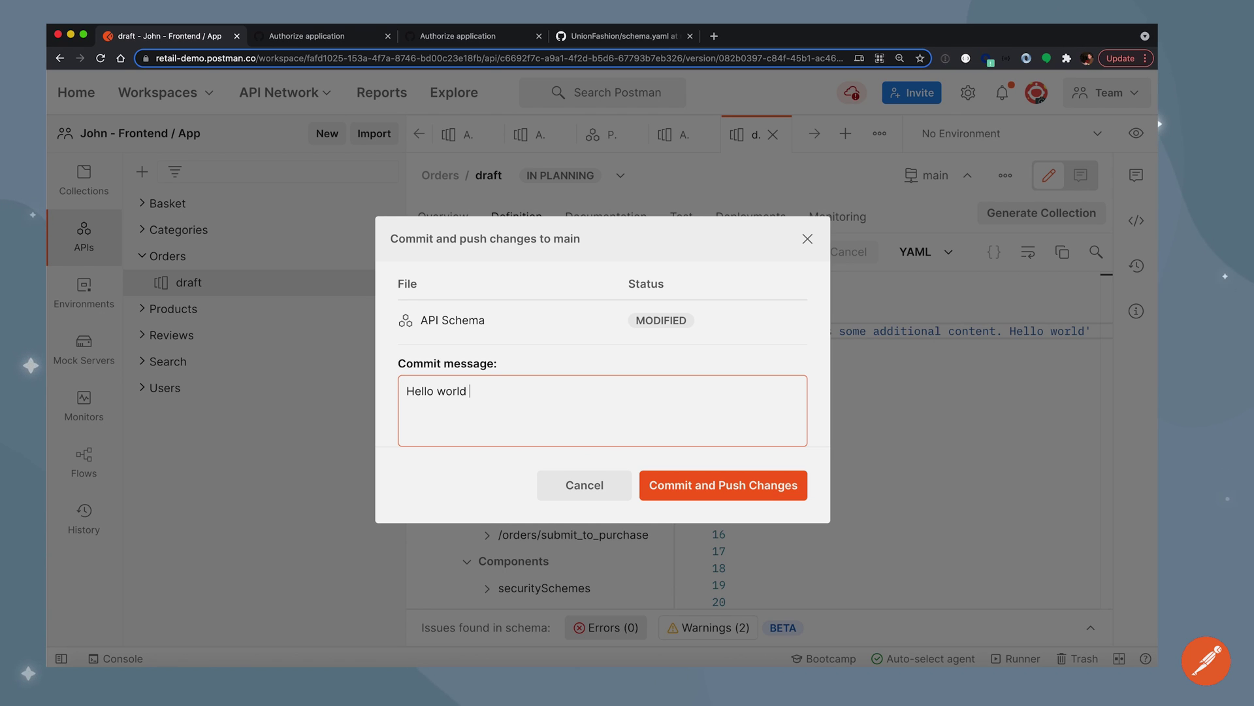
{"action": "type", "text": "added"}
{"action": "left_click", "coordinate": [692, 490]}
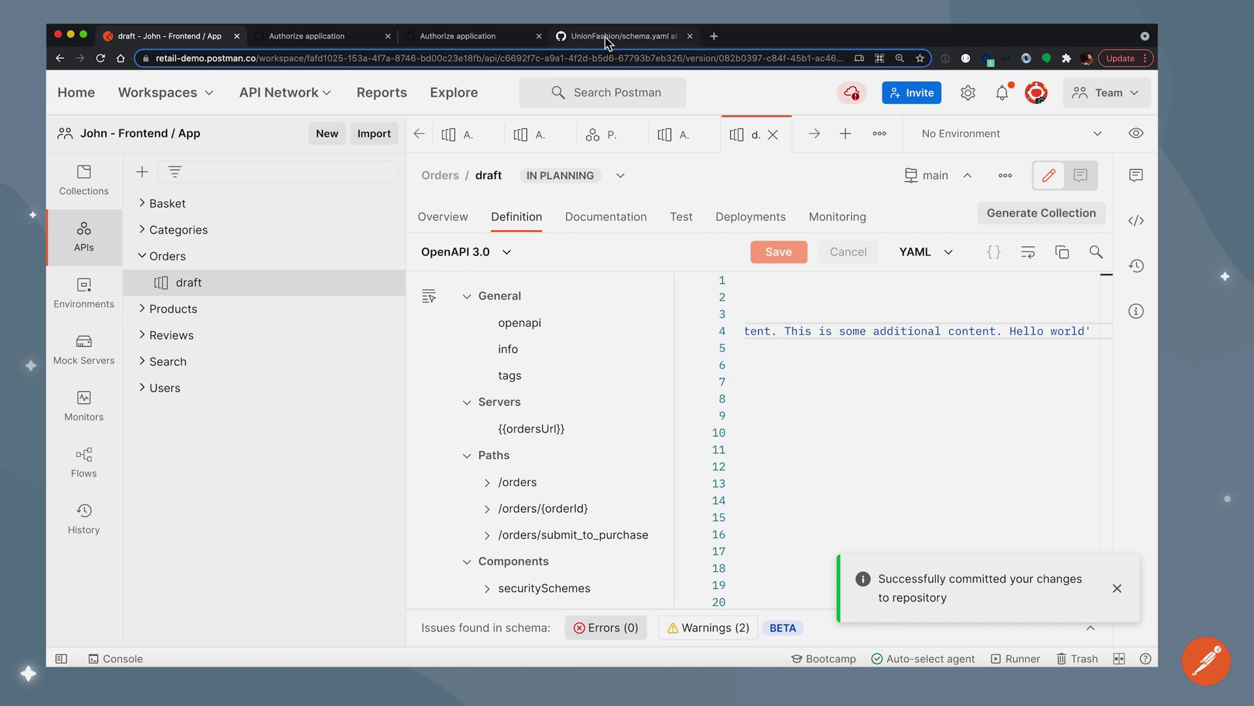
Reload GitHub's schema.yaml and confirm line 4 now ends with Hello world
{"action": "left_click", "coordinate": [607, 39]}
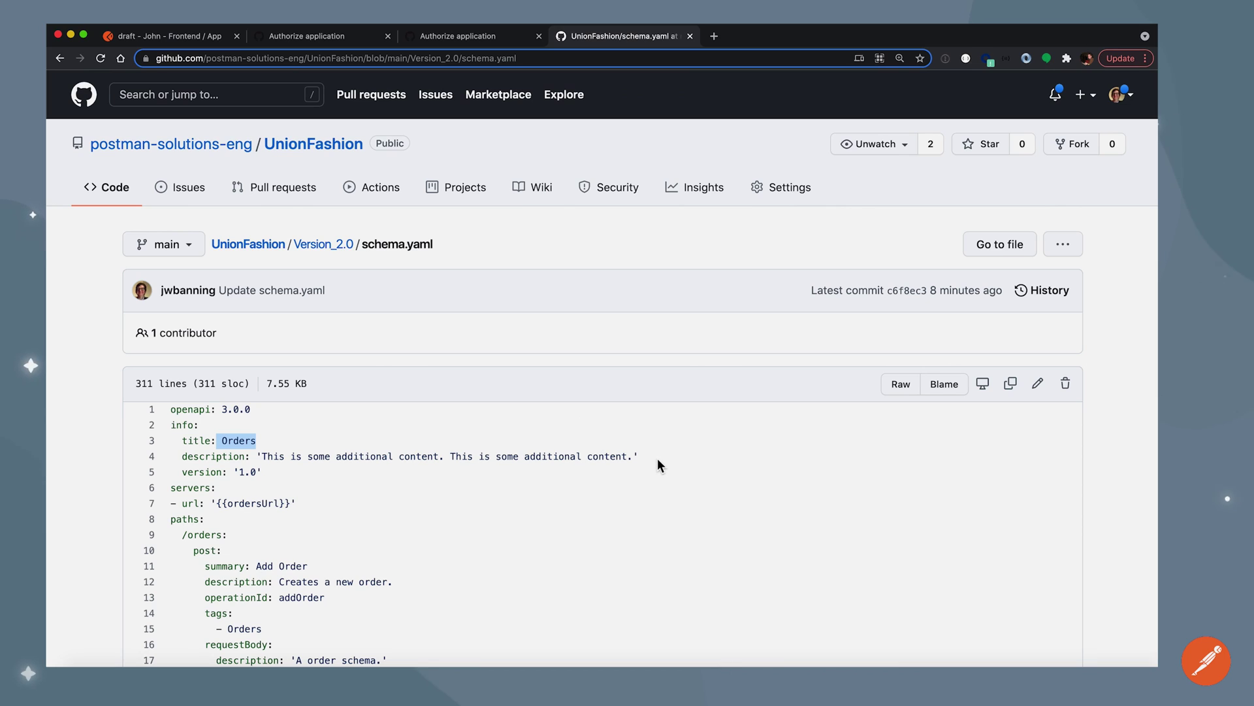
{"action": "left_click_drag", "start_coordinate": [658, 458], "coordinate": [567, 458]}
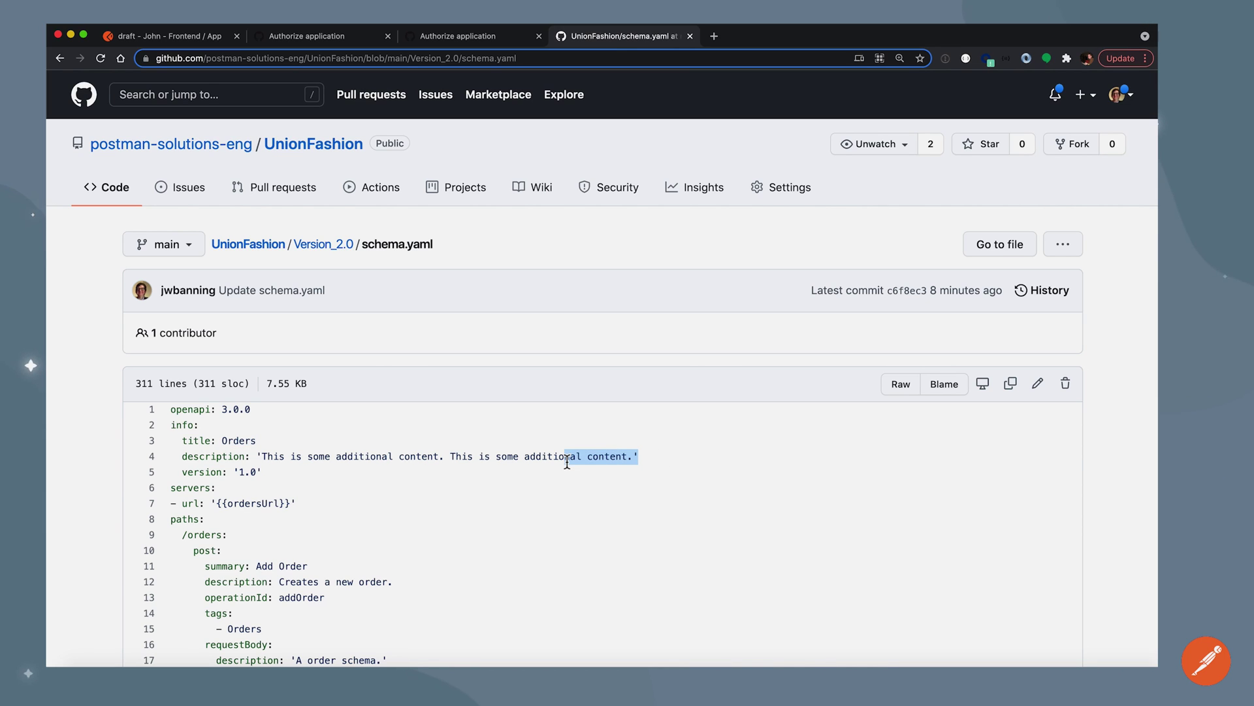
{"action": "left_click", "coordinate": [100, 57]}
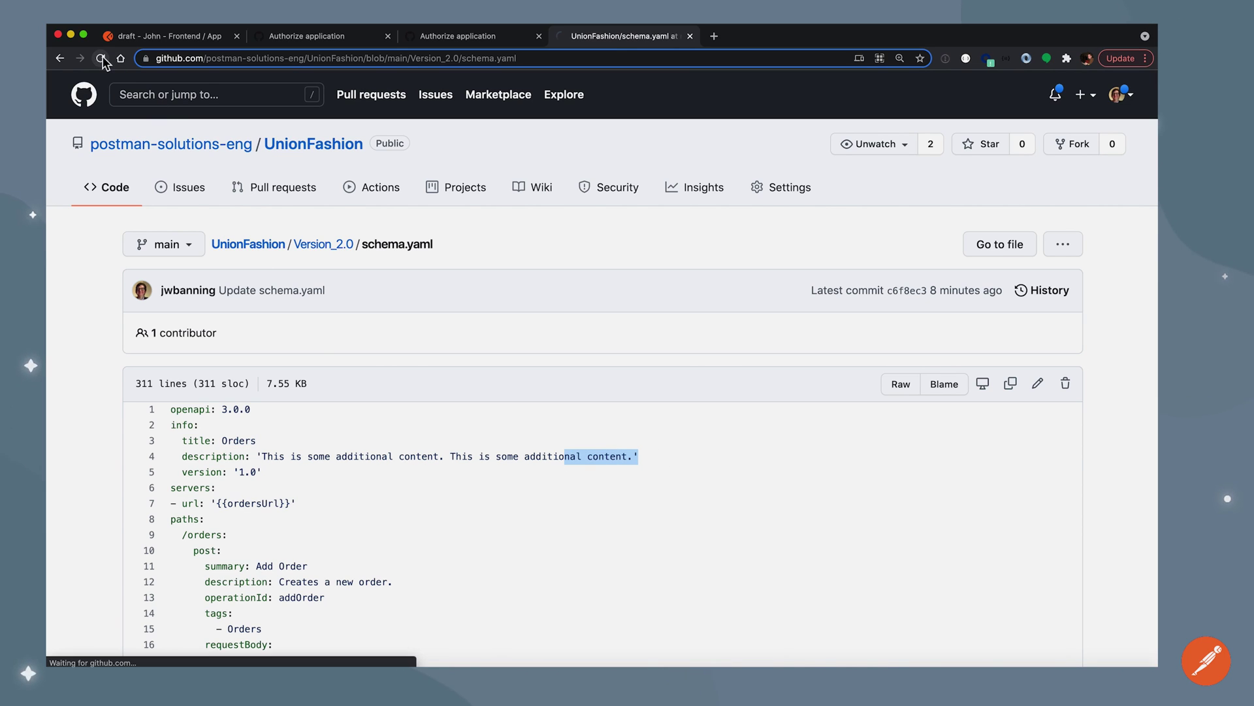
{"action": "left_click_drag", "start_coordinate": [709, 456], "coordinate": [640, 459]}
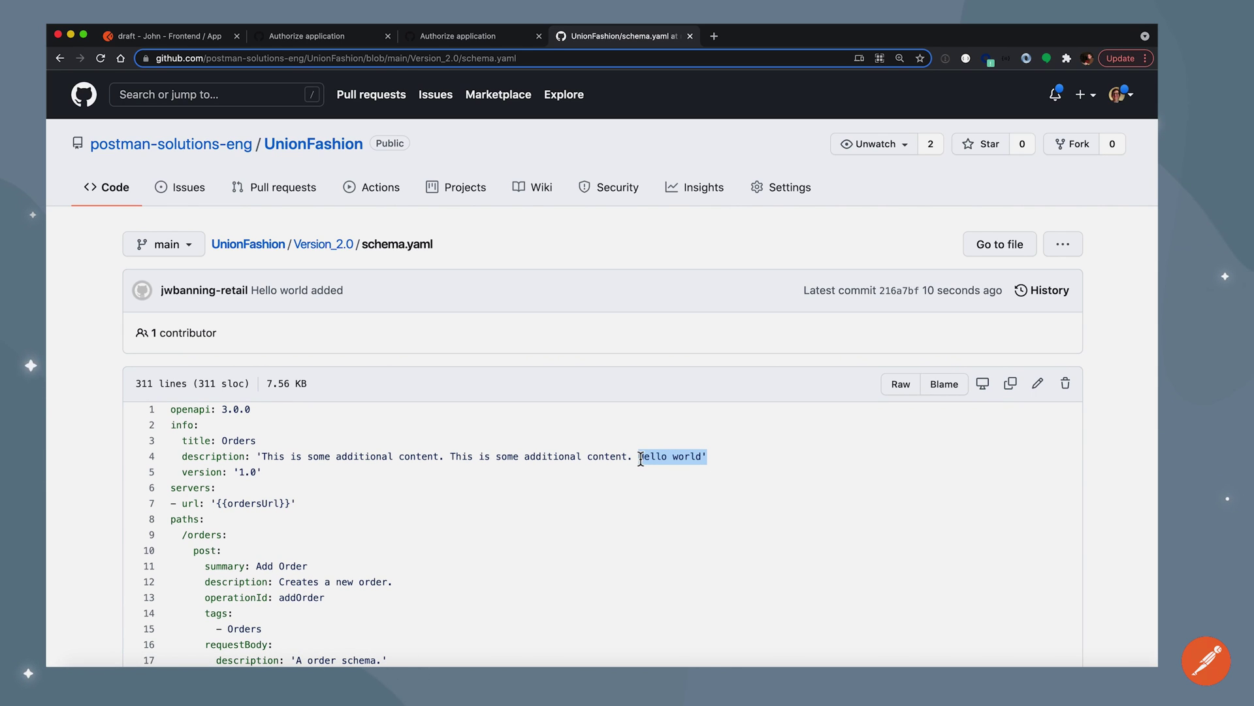
{"action": "left_click", "coordinate": [692, 538]}
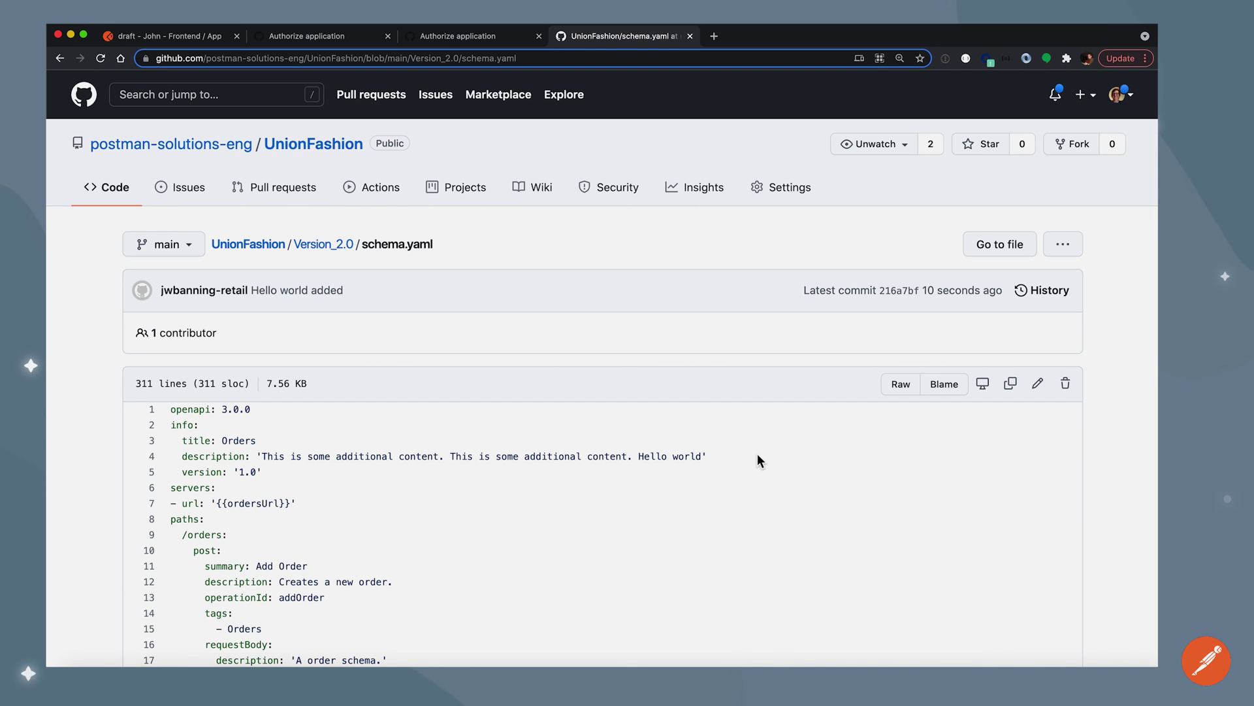
{"action": "scroll", "coordinate": [758, 454], "scroll_direction": "down", "scroll_amount": 3}
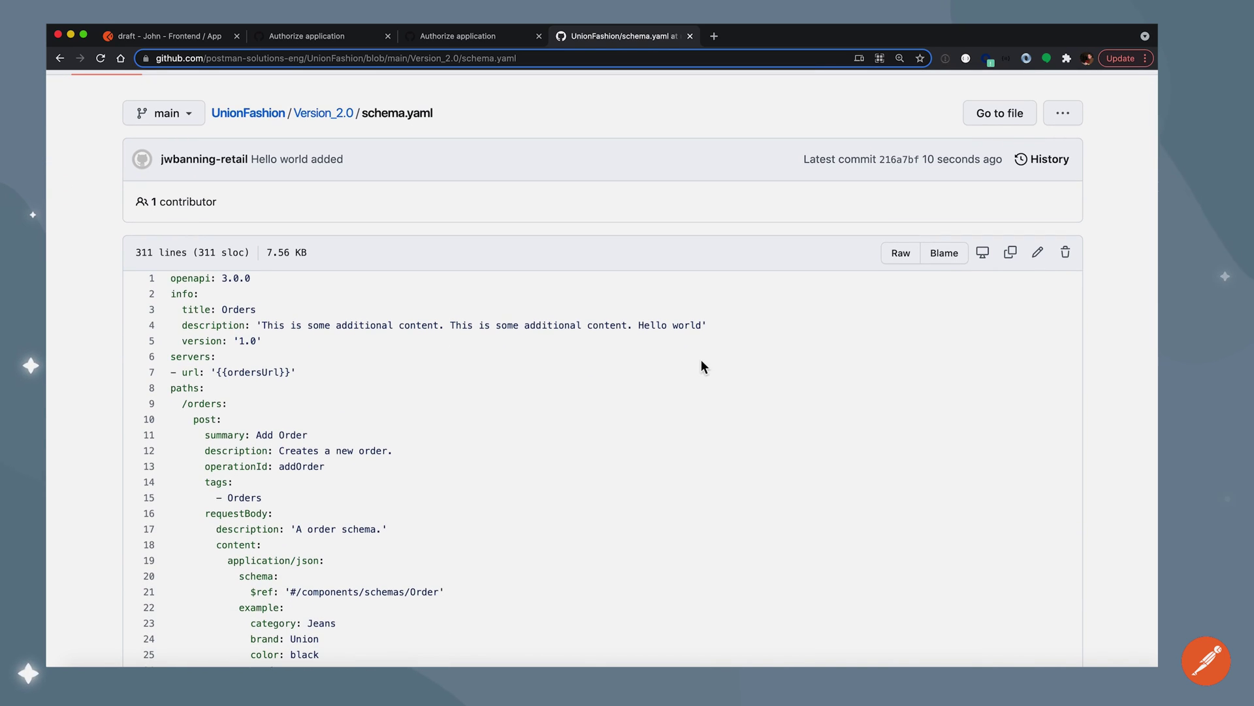
Edit the schema.yaml title to 'Orders Hello World' and commit 'Update schema.yaml' to main
{"action": "left_click", "coordinate": [1038, 252]}
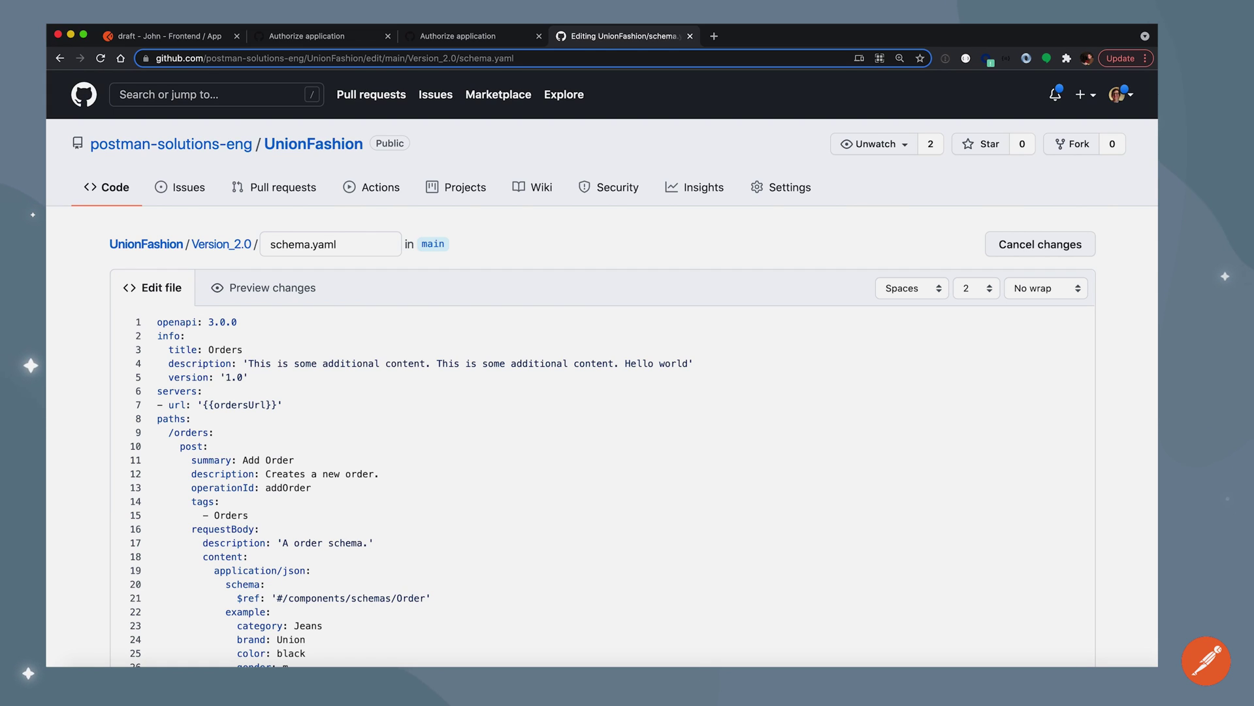
{"action": "type", "text": " Hello "}
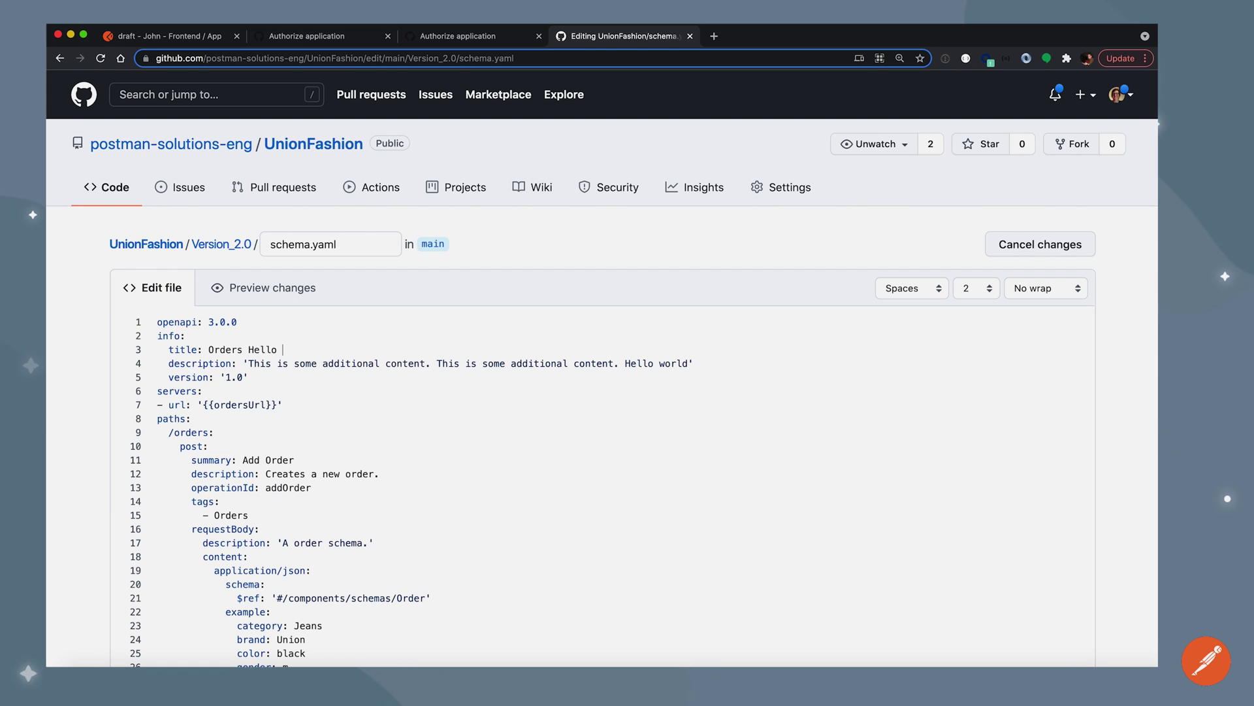
{"action": "type", "text": "World"}
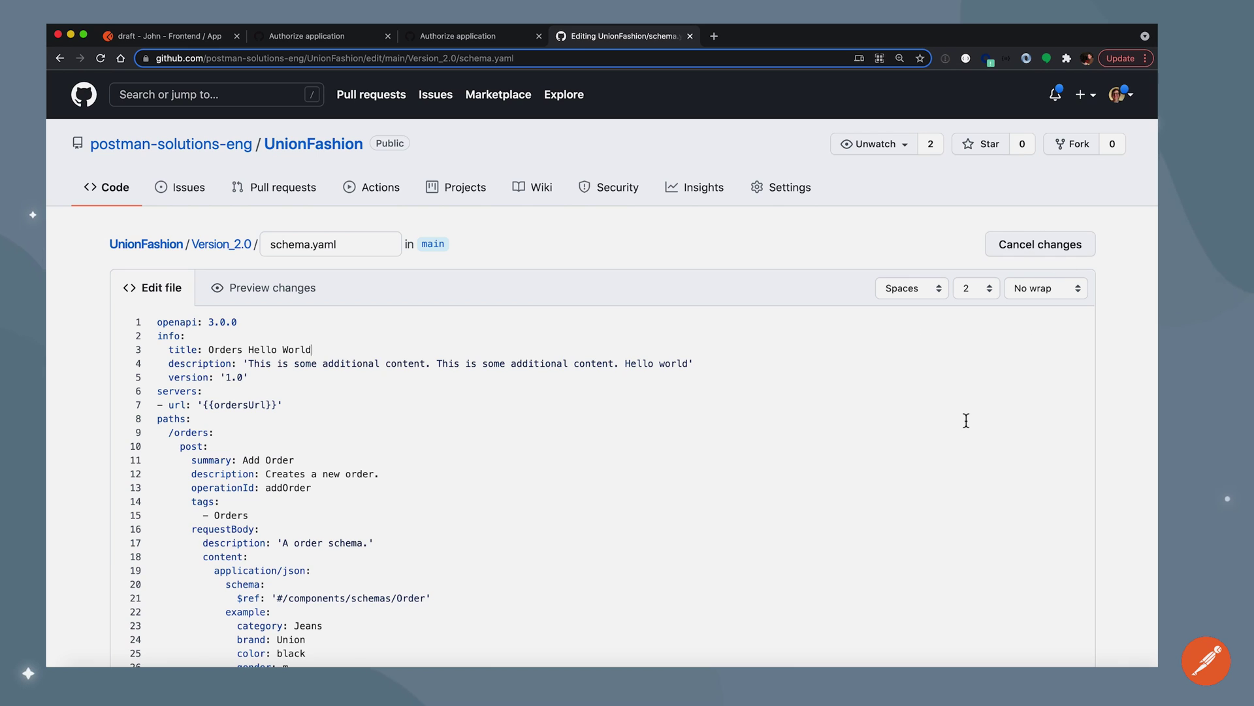
{"action": "scroll", "coordinate": [965, 421], "scroll_direction": "down", "scroll_amount": 20}
{"action": "scroll", "coordinate": [965, 420], "scroll_direction": "down", "scroll_amount": 6}
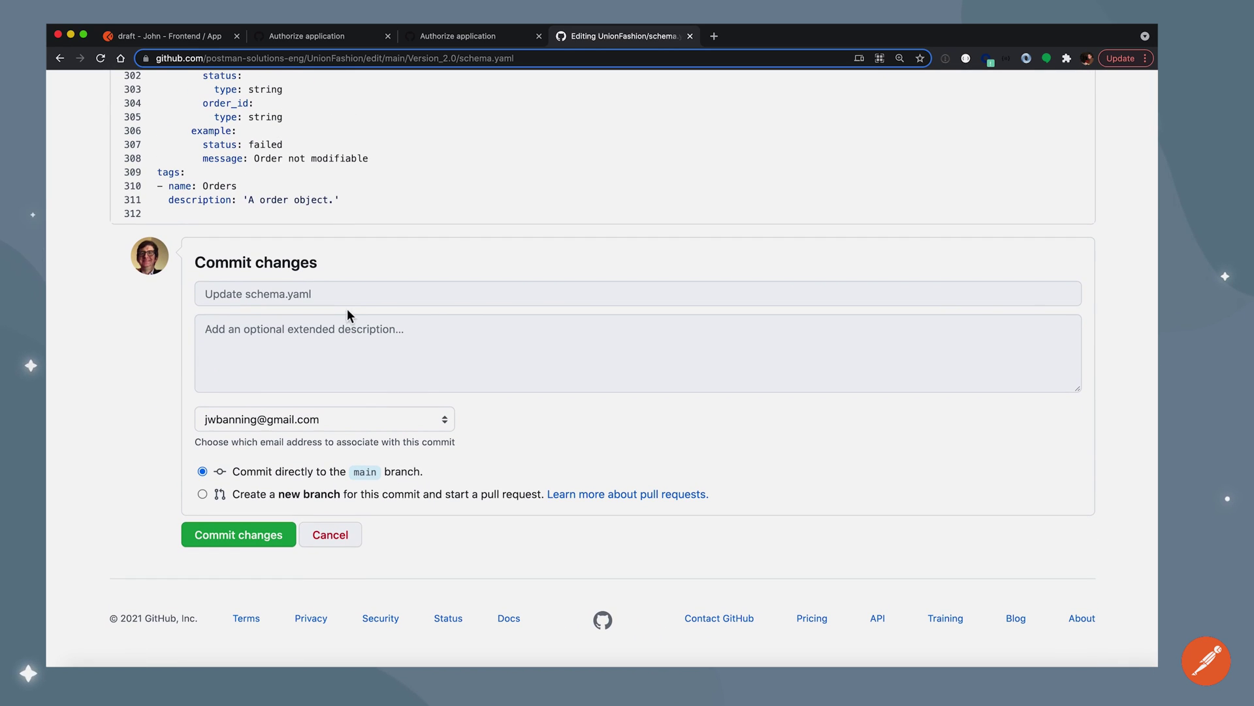
{"action": "left_click", "coordinate": [320, 344]}
{"action": "type", "text": "Added"}
{"action": "key", "text": "ctrl+a"}
{"action": "type", "text": "Updated Title"}
{"action": "left_click", "coordinate": [236, 543]}
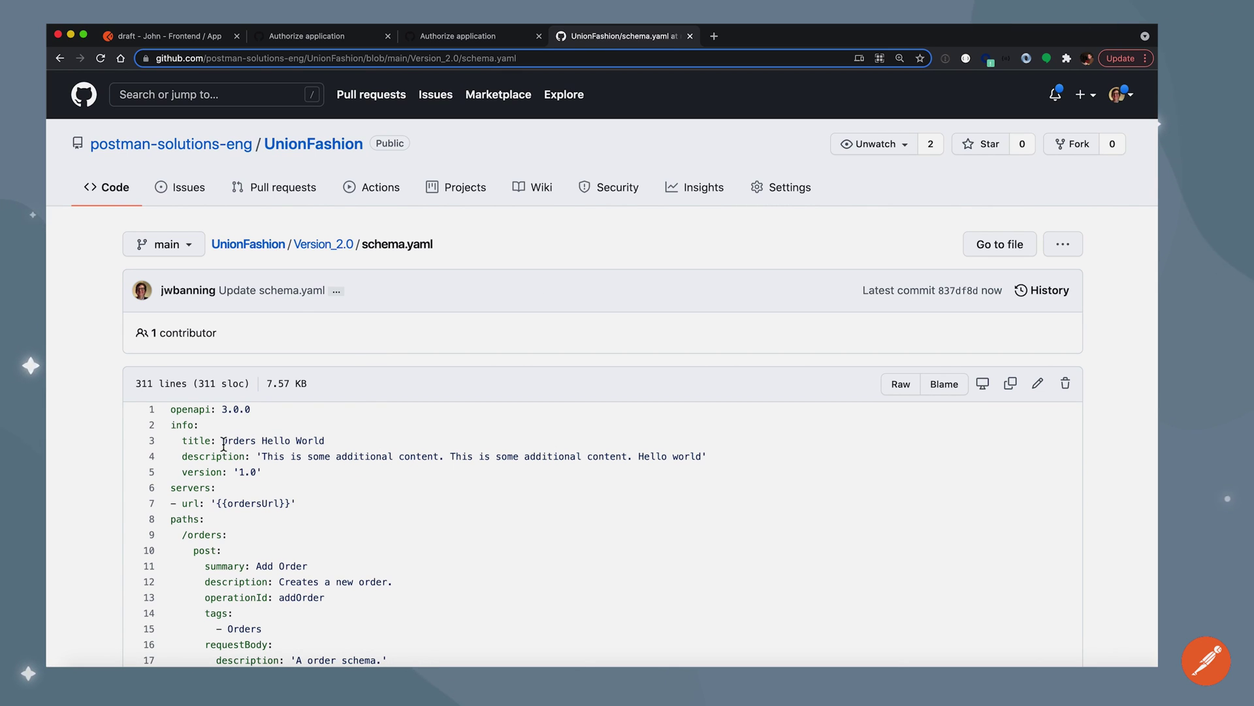
{"action": "left_click_drag", "start_coordinate": [222, 441], "coordinate": [328, 440]}
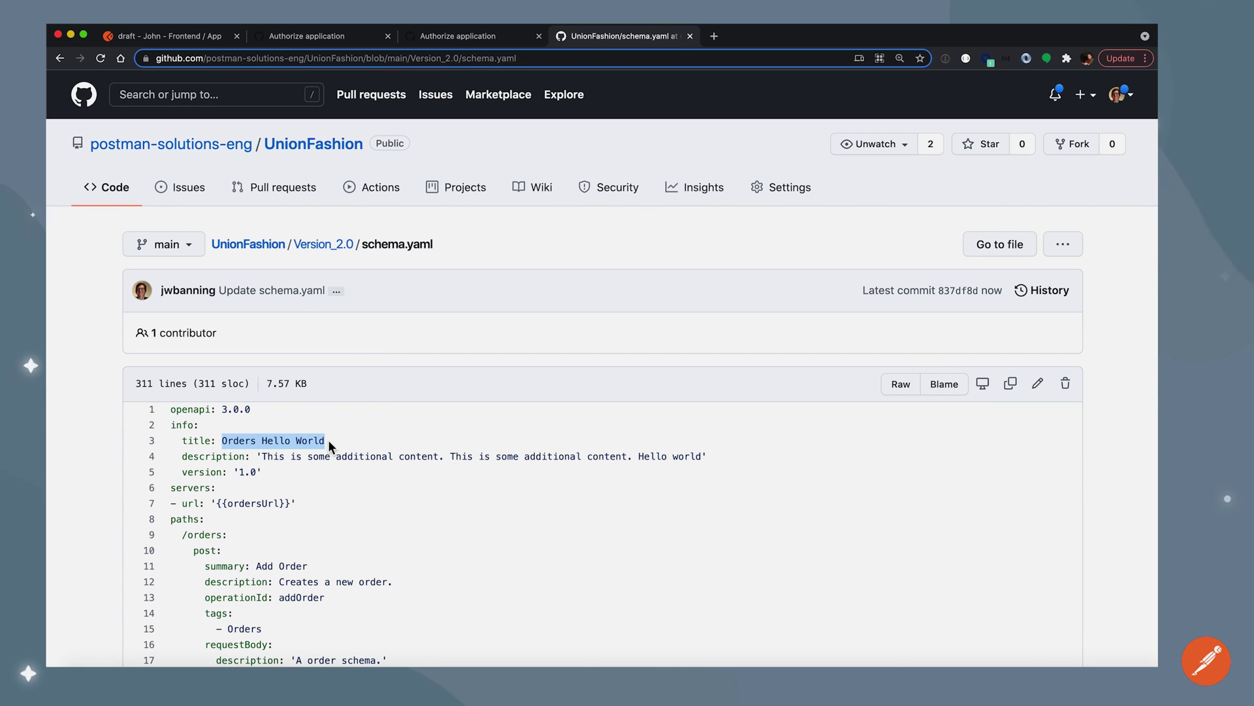
Pull main's changes into the Orders draft and check its 'Orders Hello World' title
{"action": "left_click", "coordinate": [154, 40]}
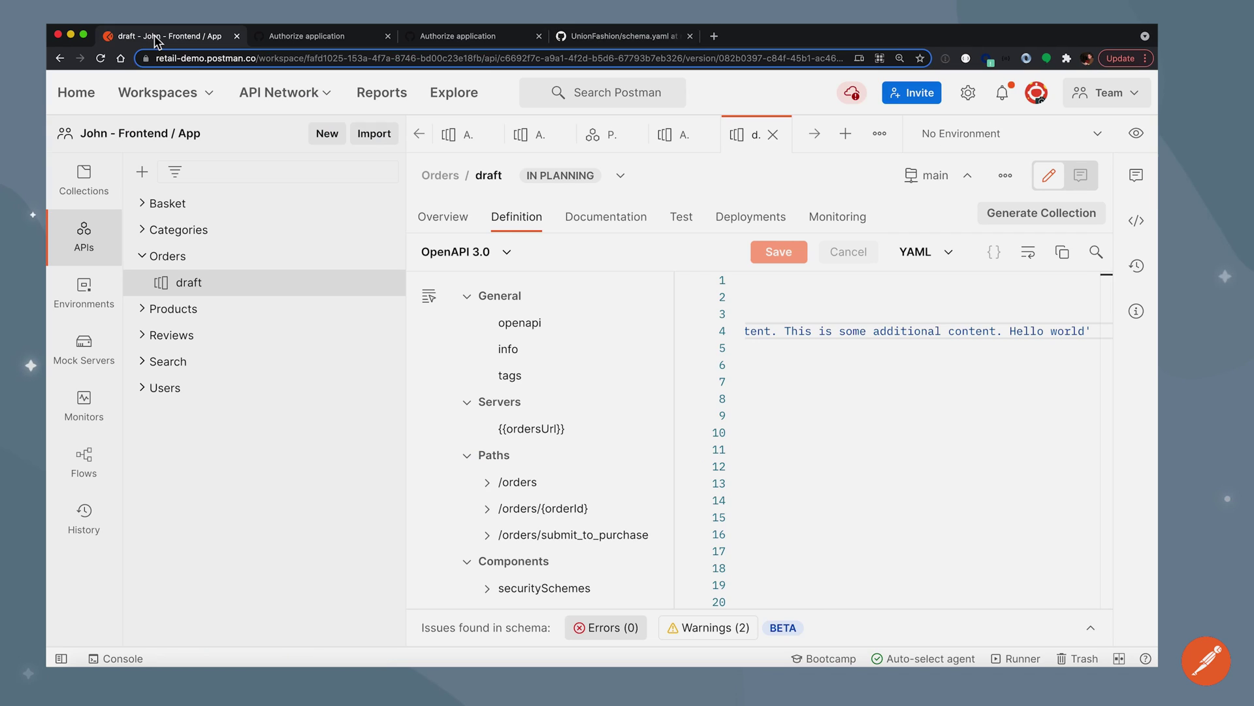
{"action": "left_click", "coordinate": [969, 183]}
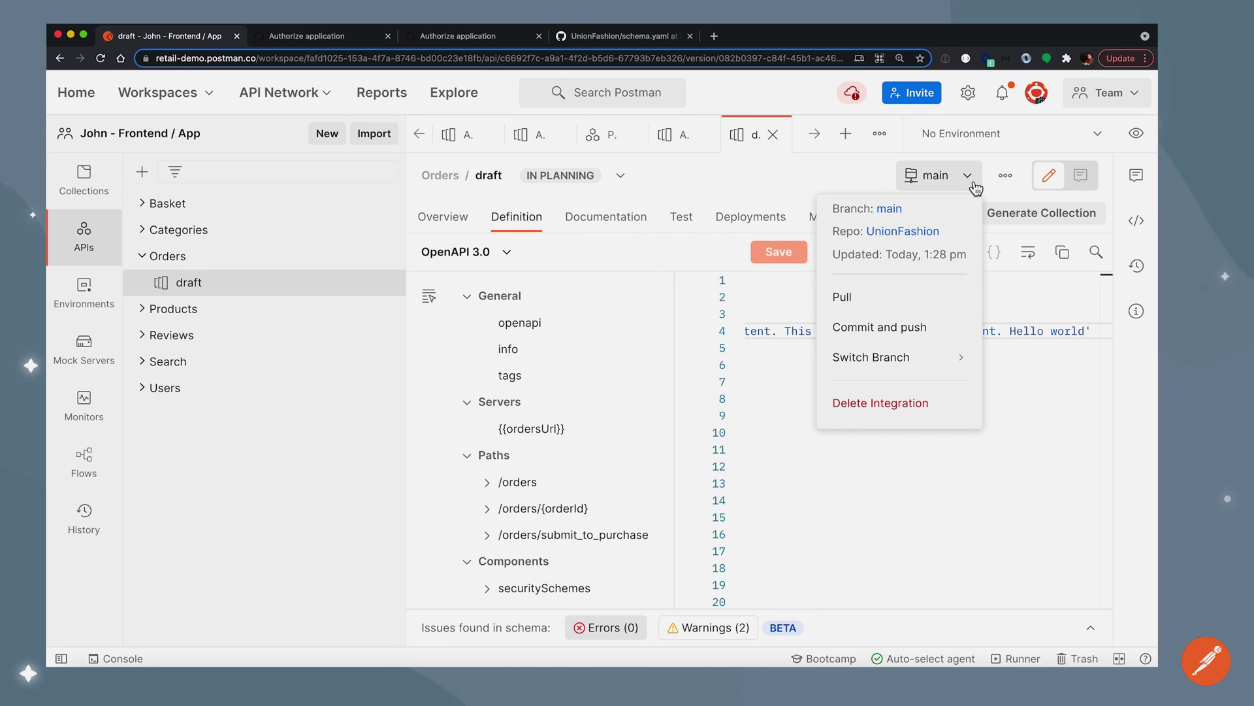
{"action": "left_click", "coordinate": [863, 296]}
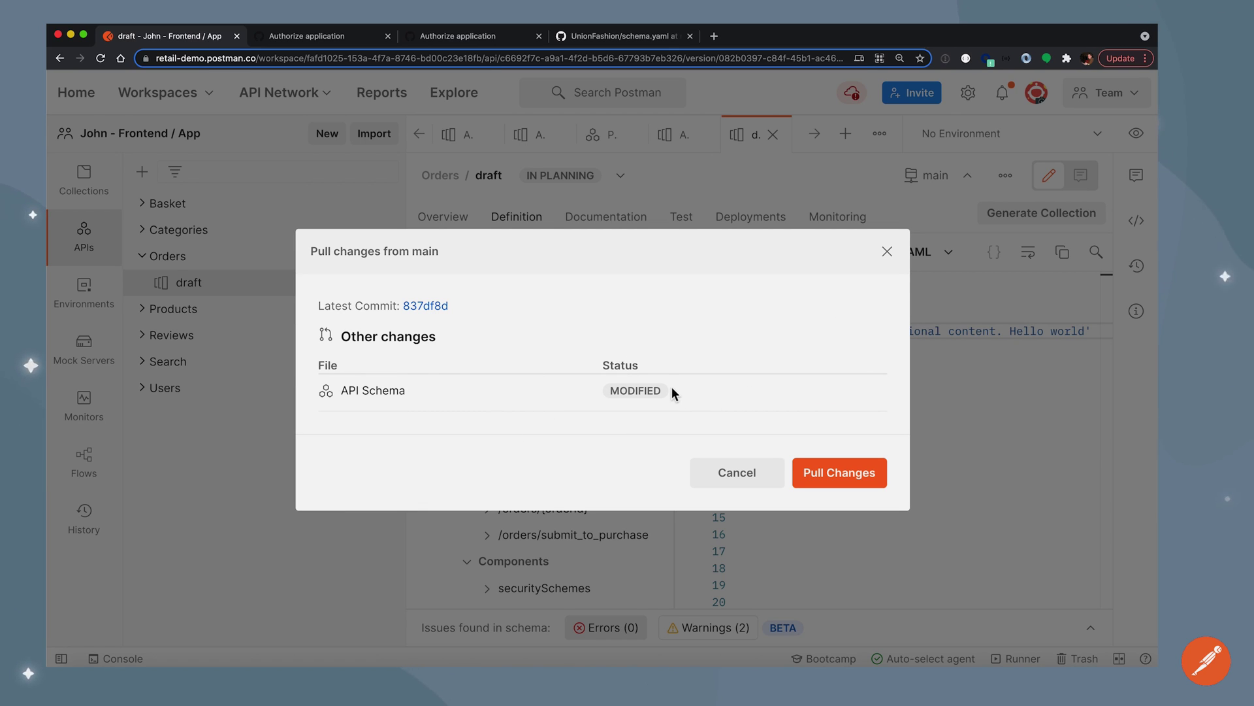
{"action": "left_click", "coordinate": [834, 478]}
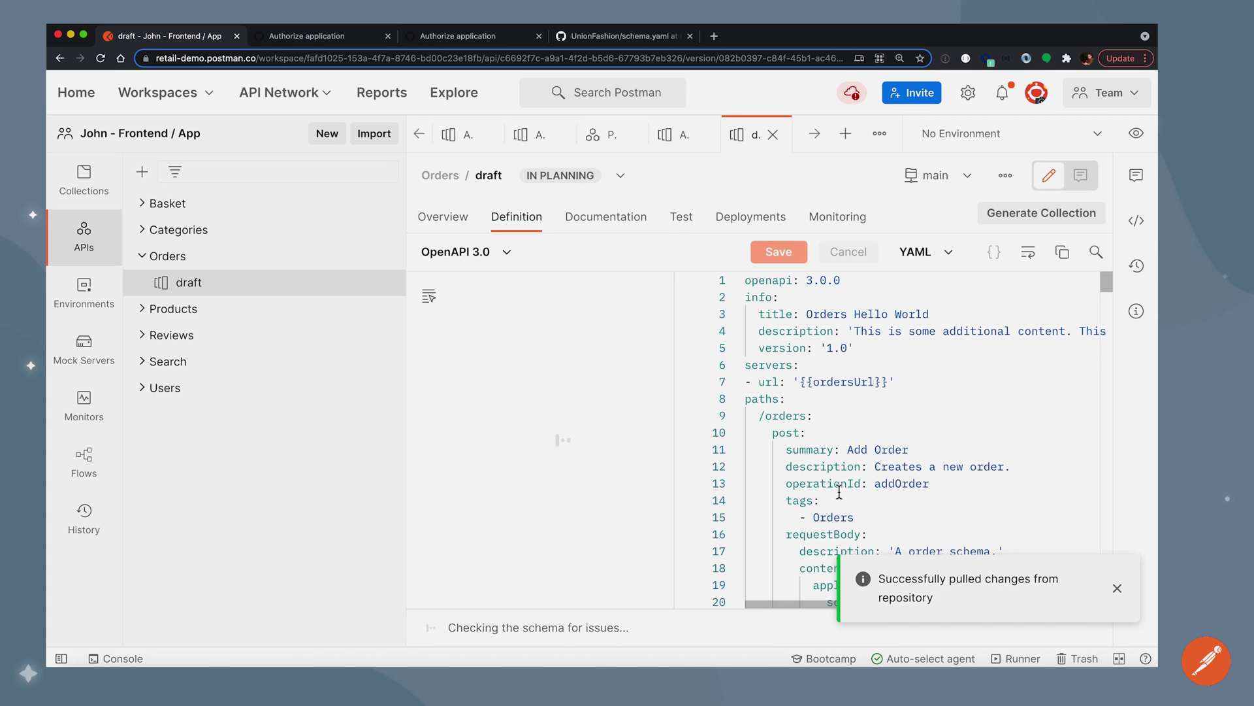
{"action": "left_click", "coordinate": [1116, 588]}
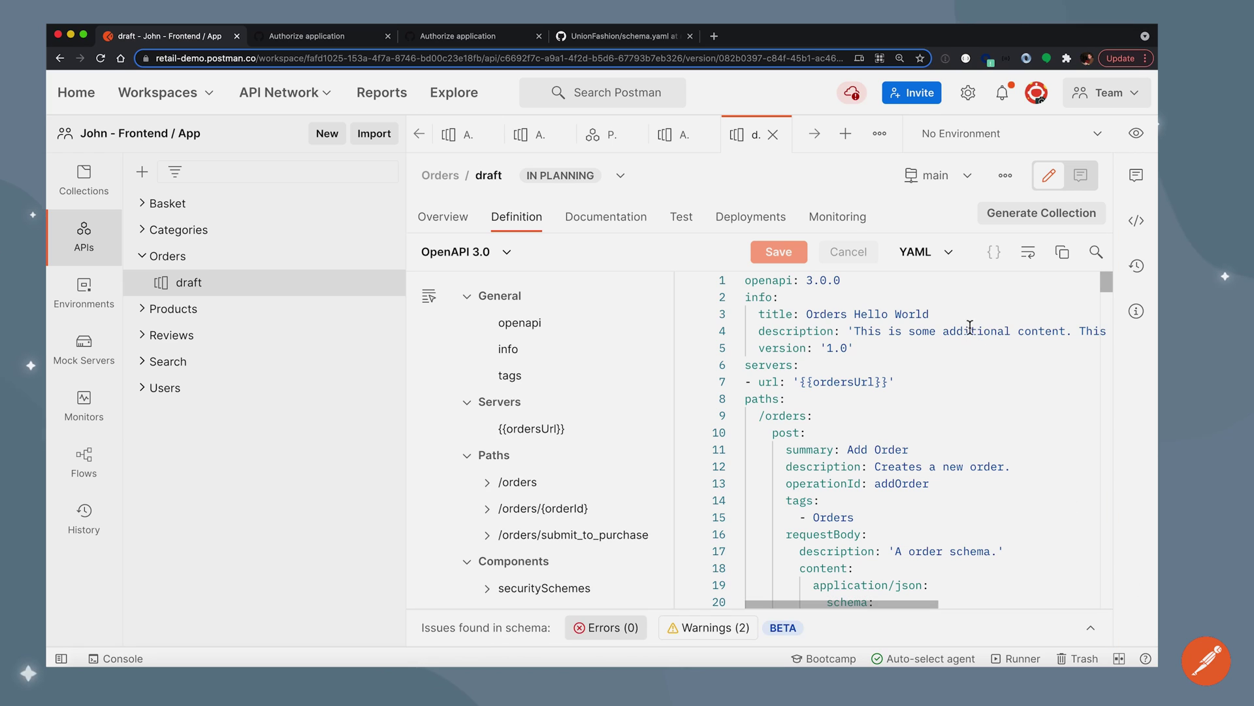
{"action": "left_click_drag", "start_coordinate": [960, 315], "coordinate": [792, 319]}
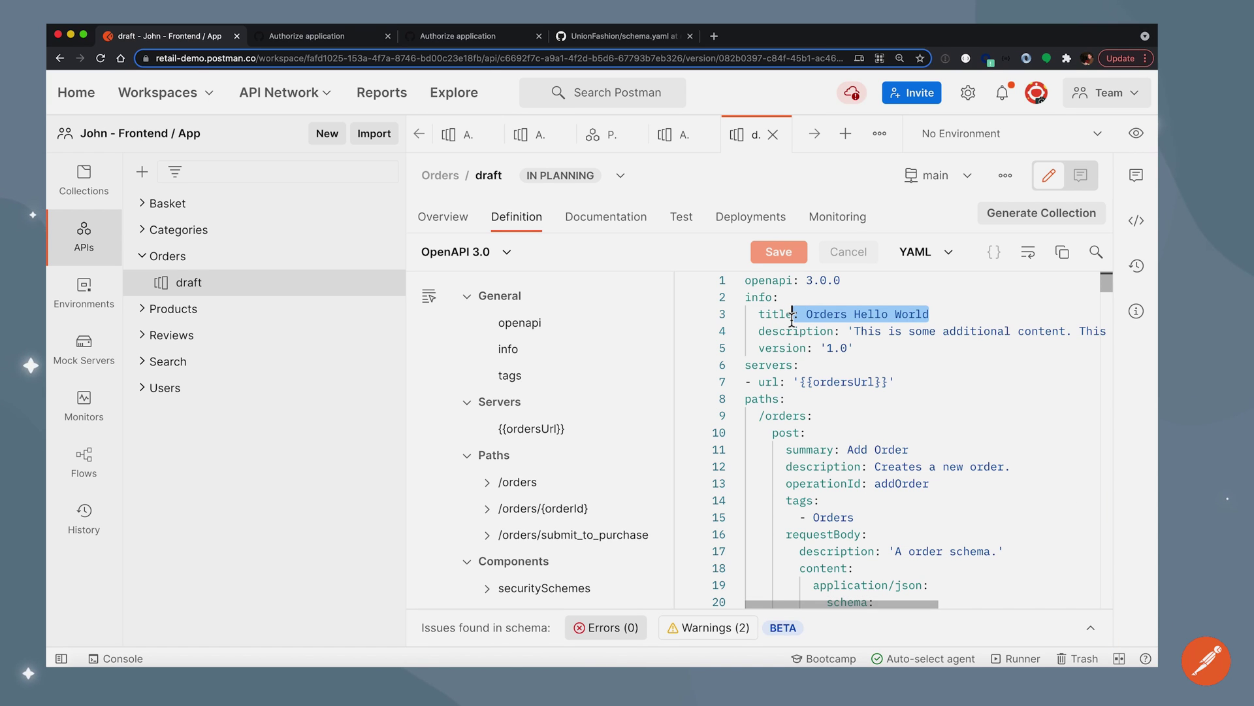